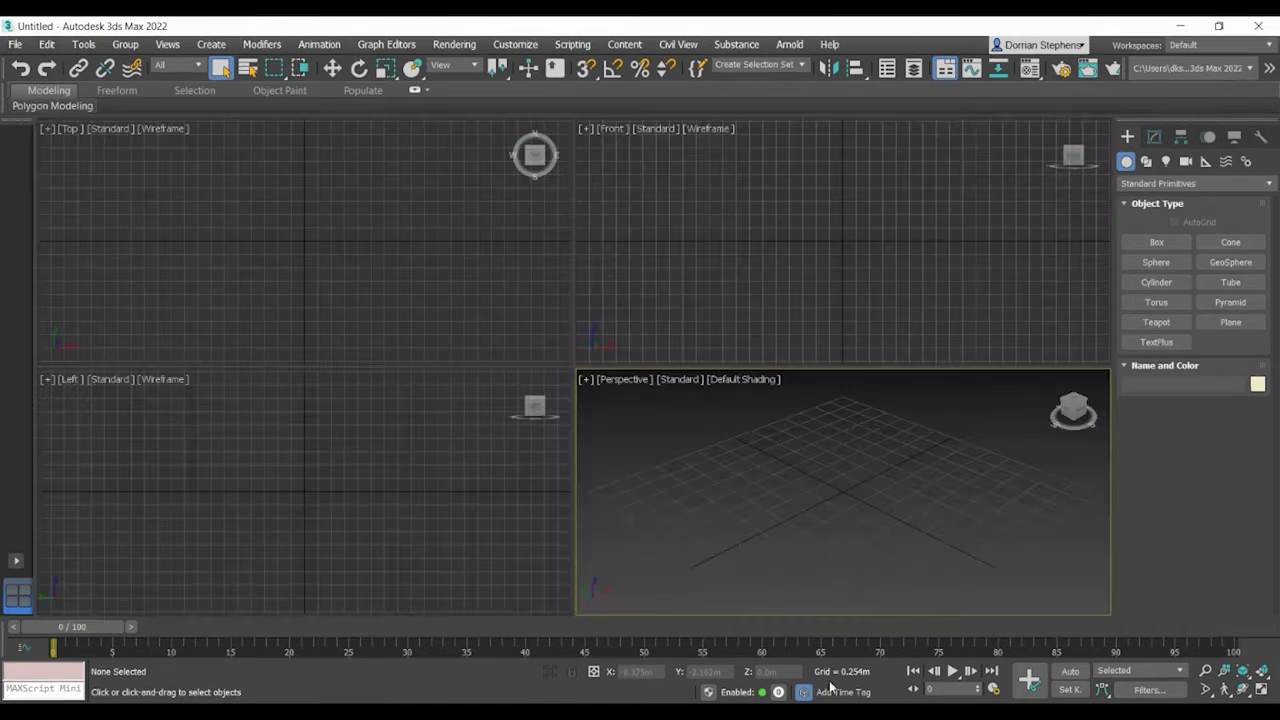
Draw a box around the origin in the Top view, about 1.73 m long, 2.15 m wide and 1.68 m high
{"action": "left_click", "coordinate": [1152, 246]}
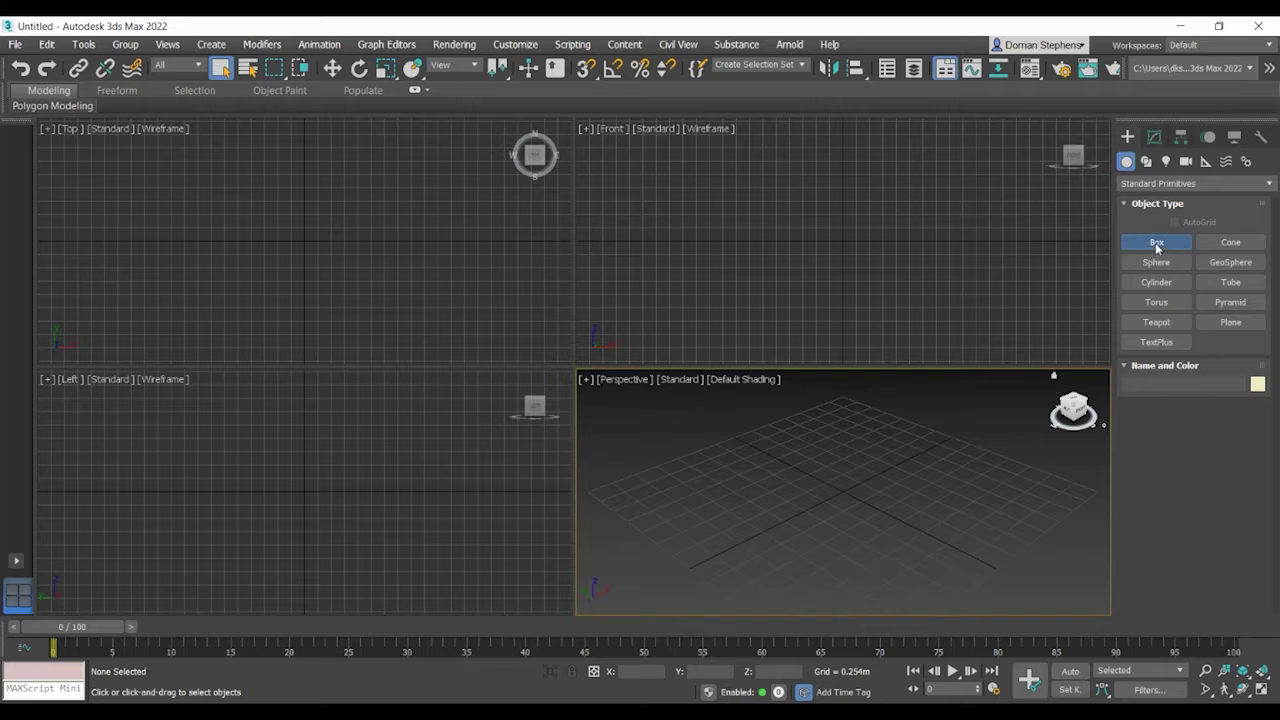
{"action": "left_click_drag", "start_coordinate": [256, 212], "coordinate": [371, 303]}
{"action": "left_click", "coordinate": [366, 214]}
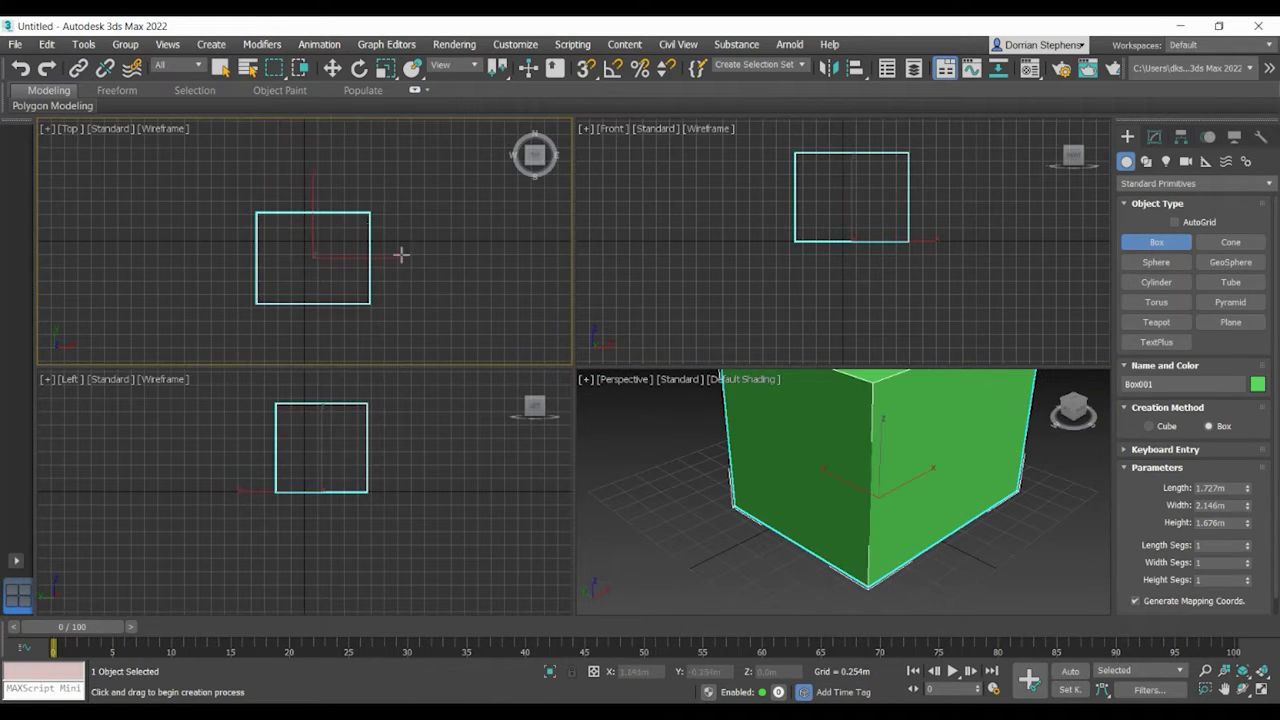
Set the box's length, width and height to 3 m each and fit it in all views
{"action": "double_click", "coordinate": [1231, 489]}
{"action": "type", "text": "3"}
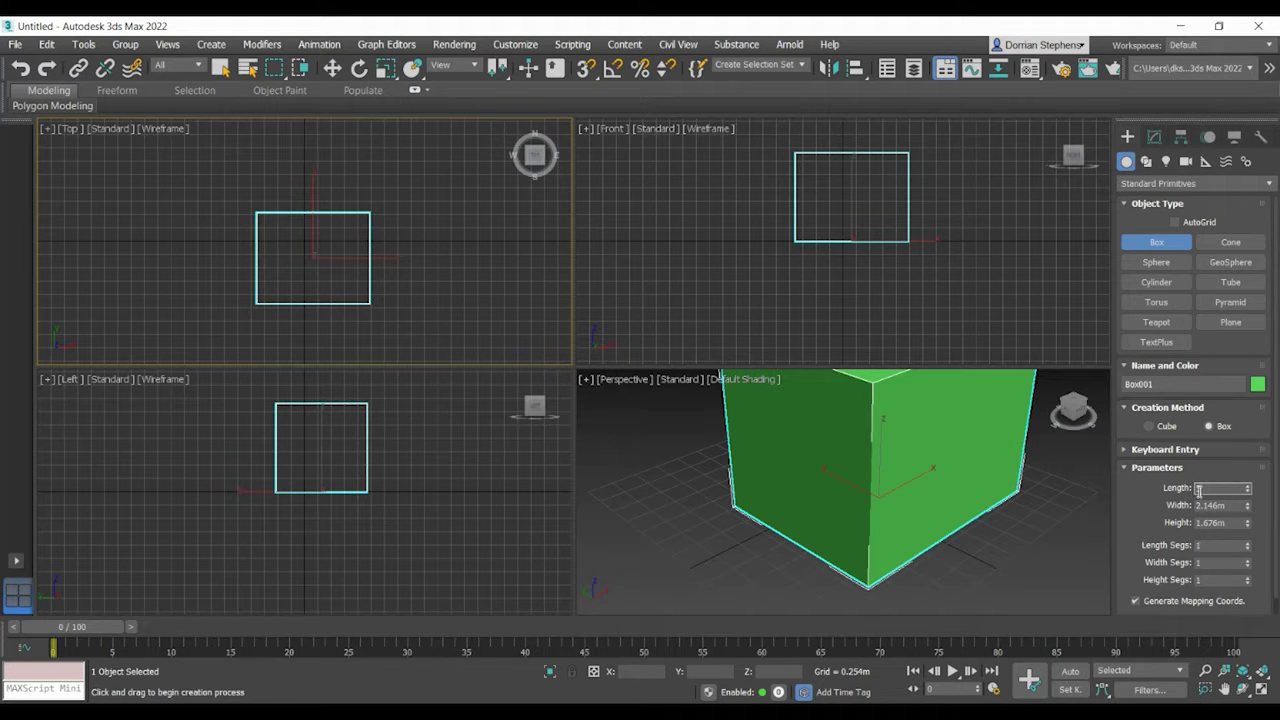
{"action": "key", "text": "Tab"}
{"action": "type", "text": "3"}
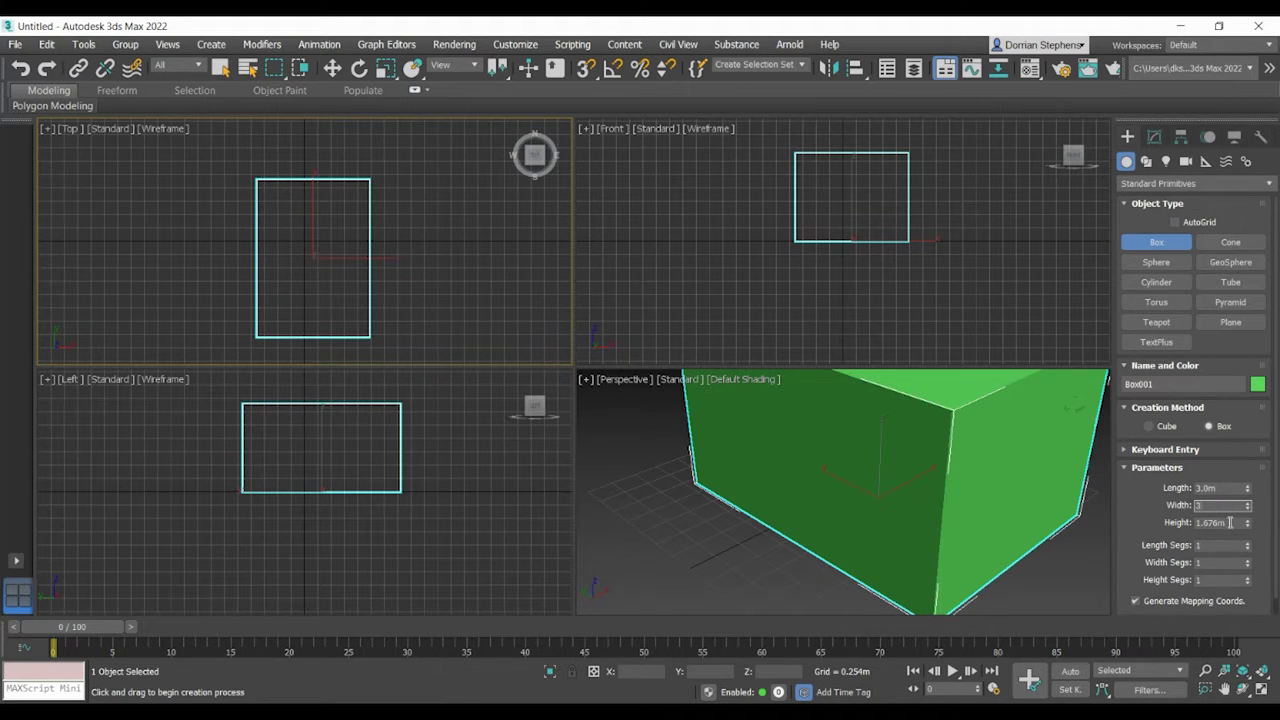
{"action": "key", "text": "Tab"}
{"action": "type", "text": "3"}
{"action": "left_click", "coordinate": [684, 508]}
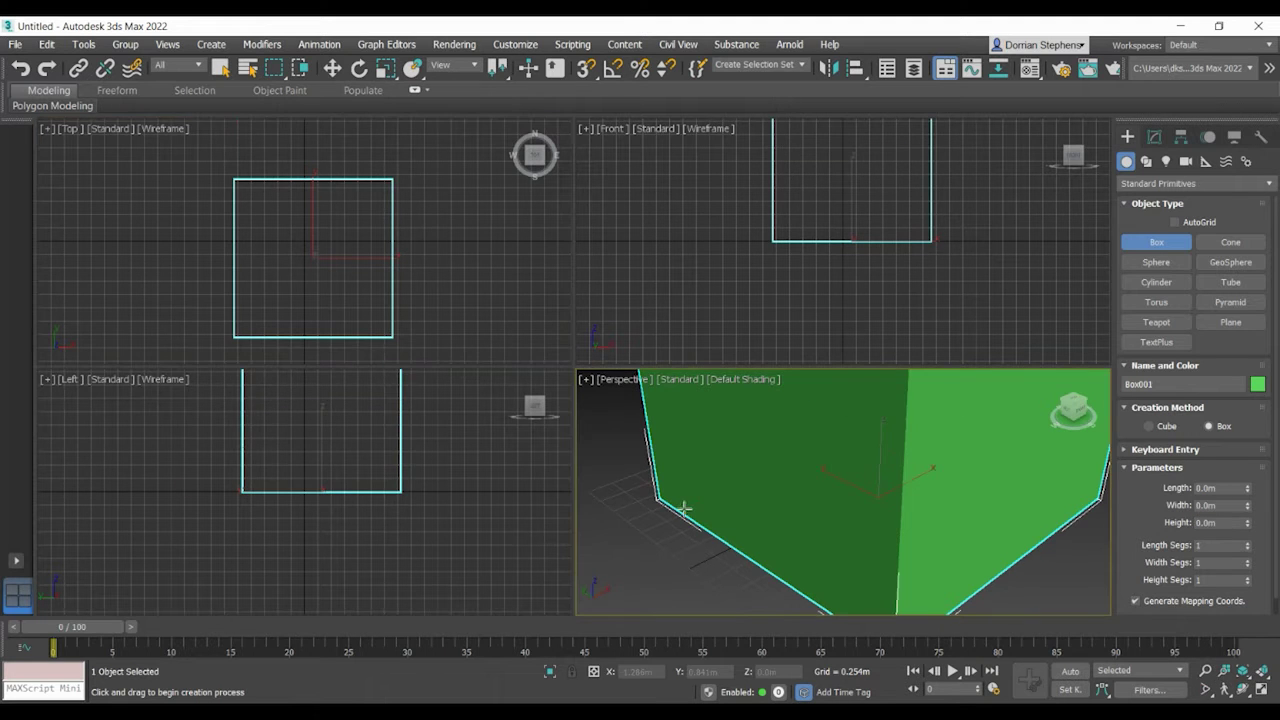
{"action": "left_click", "coordinate": [1257, 671]}
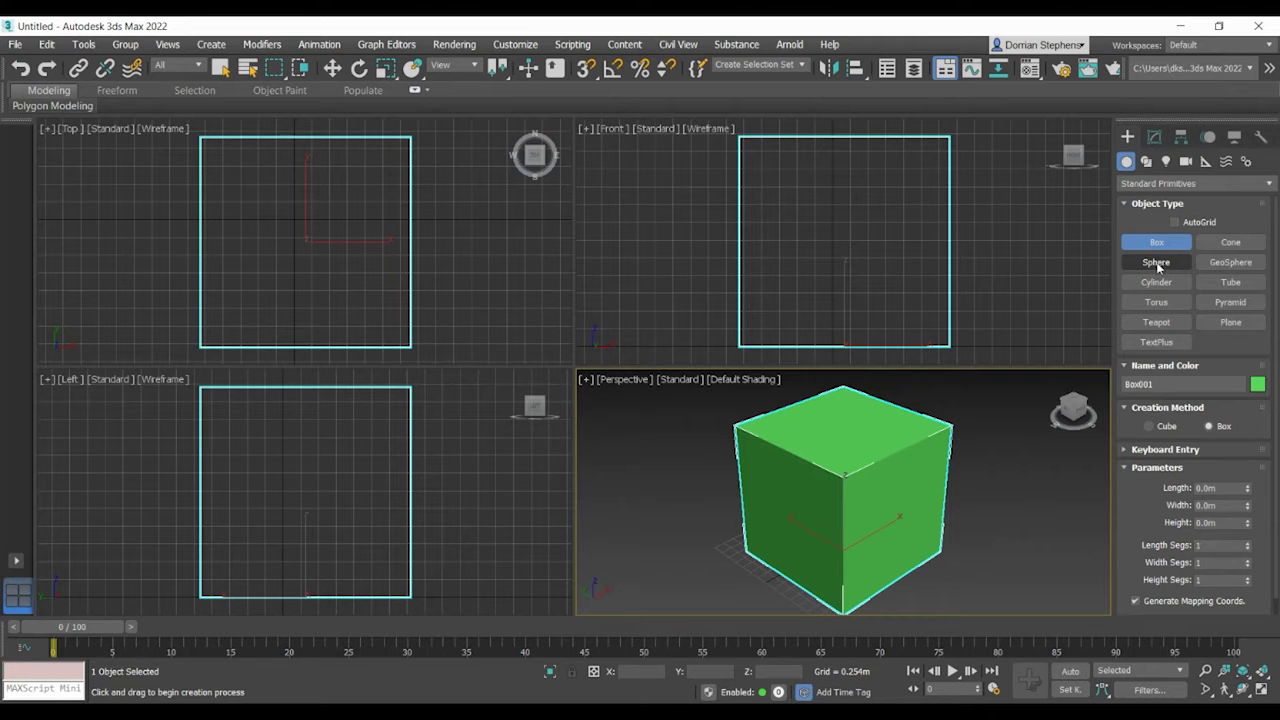
Move the box to absolute world position X 0 and Y 0 with exact transform values, and deselect it
{"action": "left_click", "coordinate": [332, 68]}
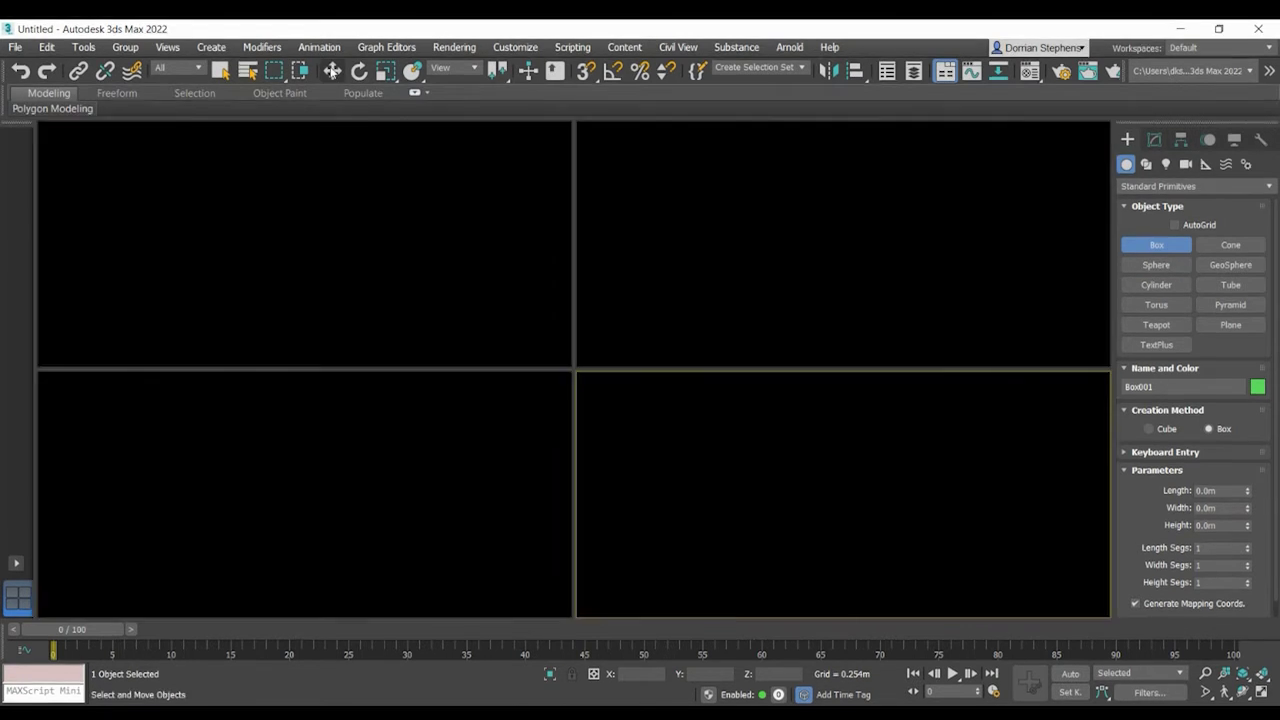
{"action": "right_click", "coordinate": [331, 69]}
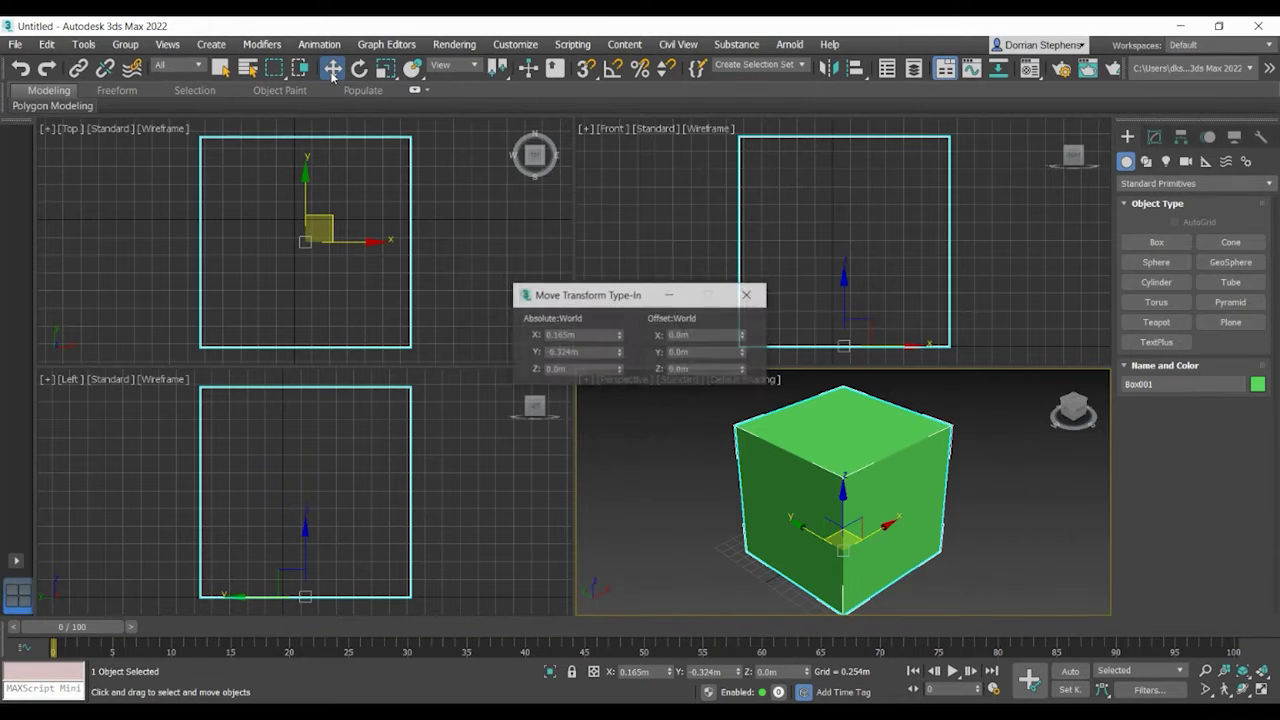
{"action": "left_click", "coordinate": [580, 335]}
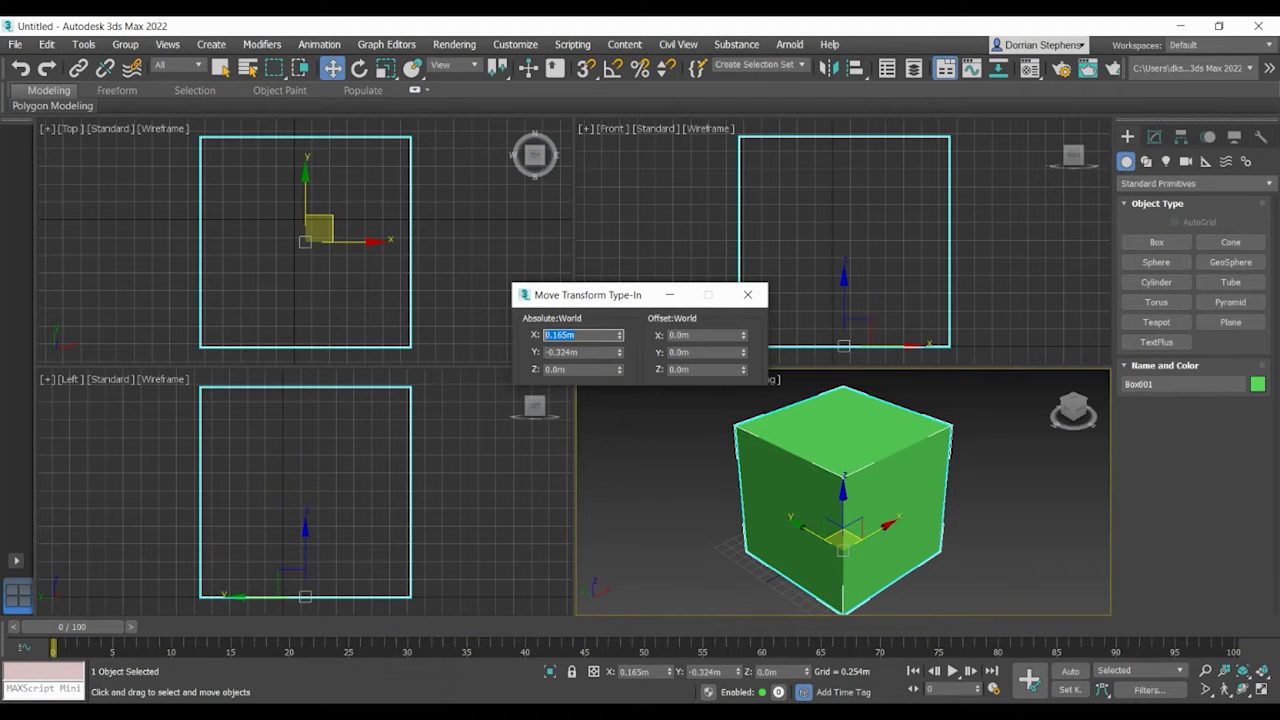
{"action": "type", "text": "0"}
{"action": "key", "text": "Tab"}
{"action": "type", "text": "0"}
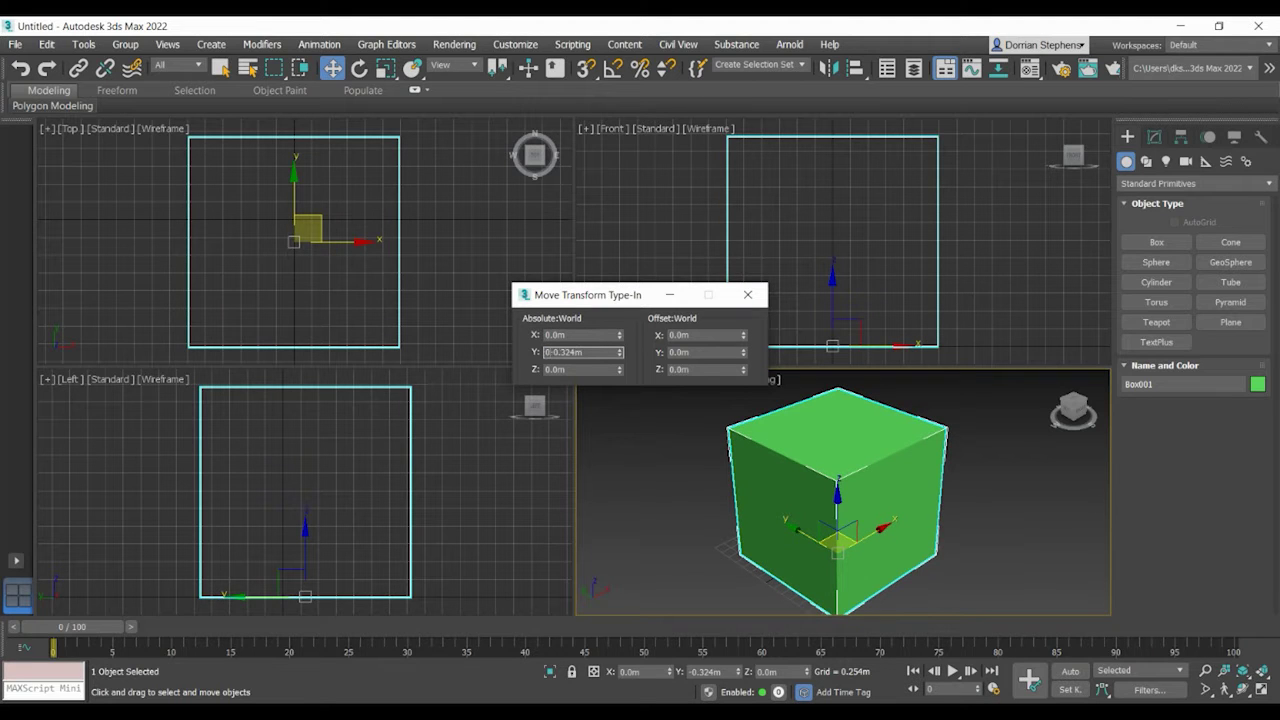
{"action": "type", "text": "0"}
{"action": "left_click", "coordinate": [645, 440]}
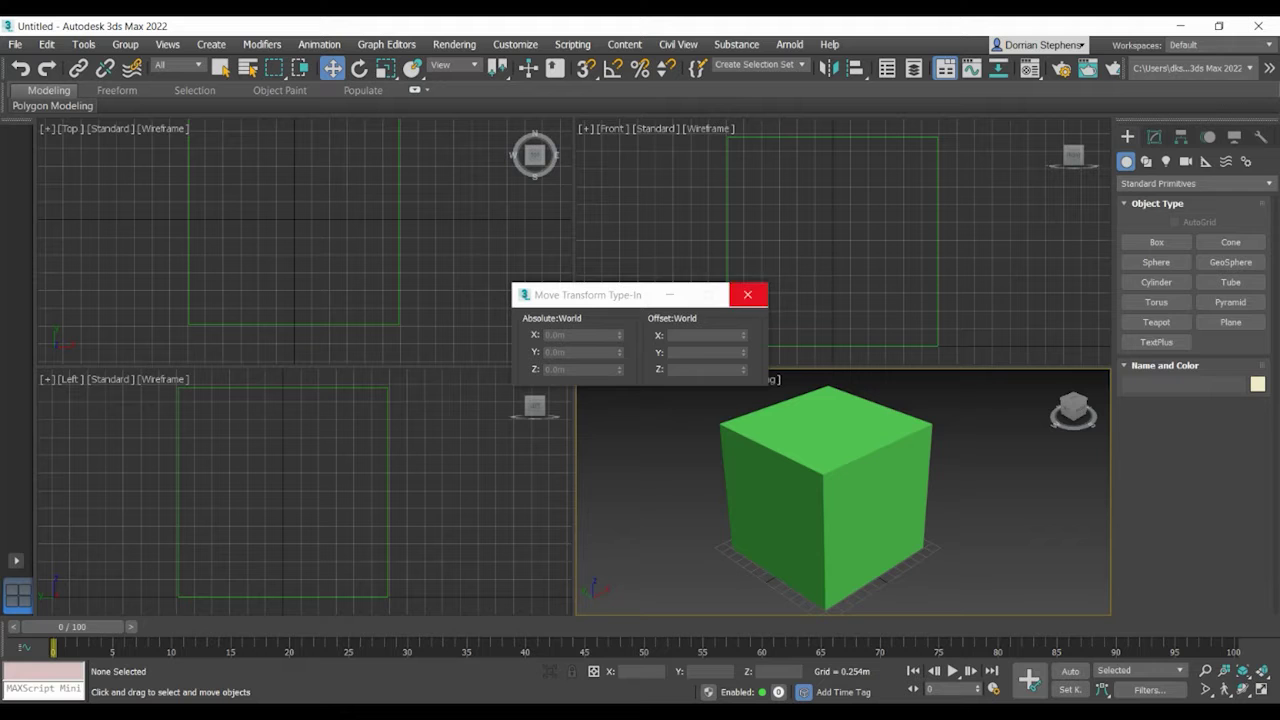
{"action": "left_click", "coordinate": [747, 295]}
Draw a sphere of about 1.72 m radius at the box's centre in the Top view and raise it about 1.48 m
{"action": "left_click", "coordinate": [1156, 263]}
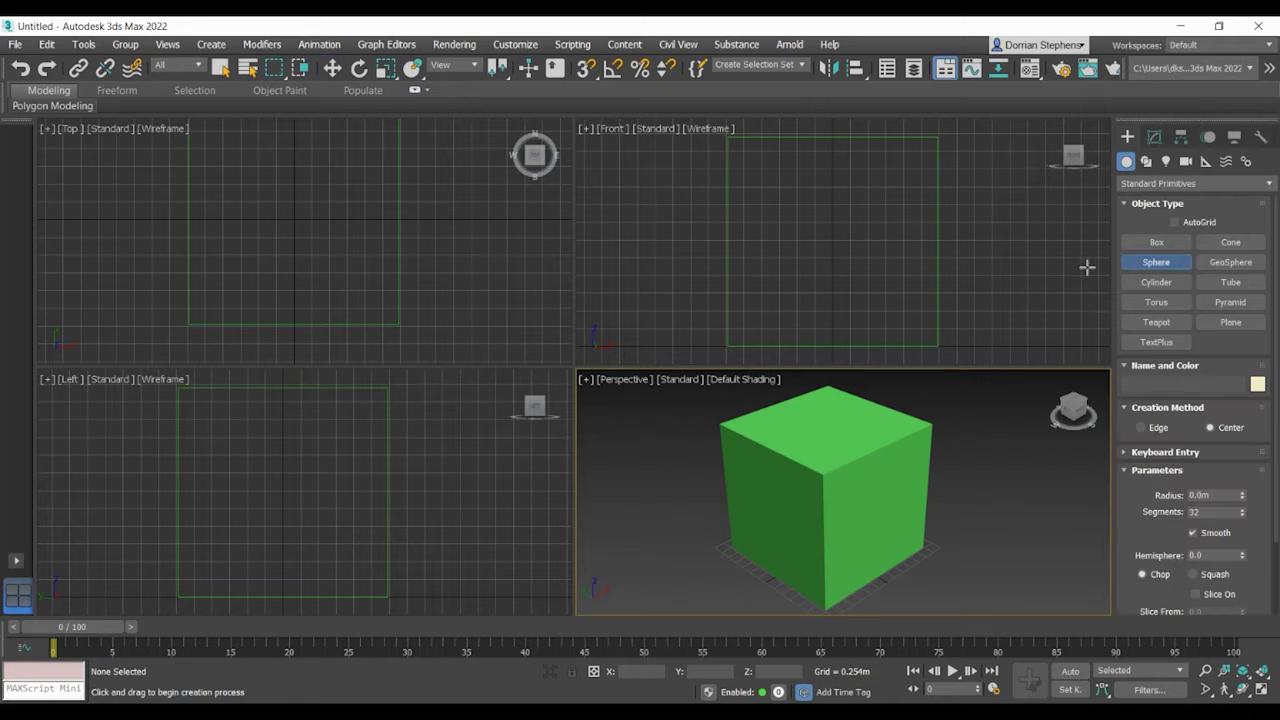
{"action": "left_click", "coordinate": [294, 220]}
{"action": "left_click_drag", "start_coordinate": [294, 220], "coordinate": [398, 289]}
{"action": "left_click", "coordinate": [332, 67]}
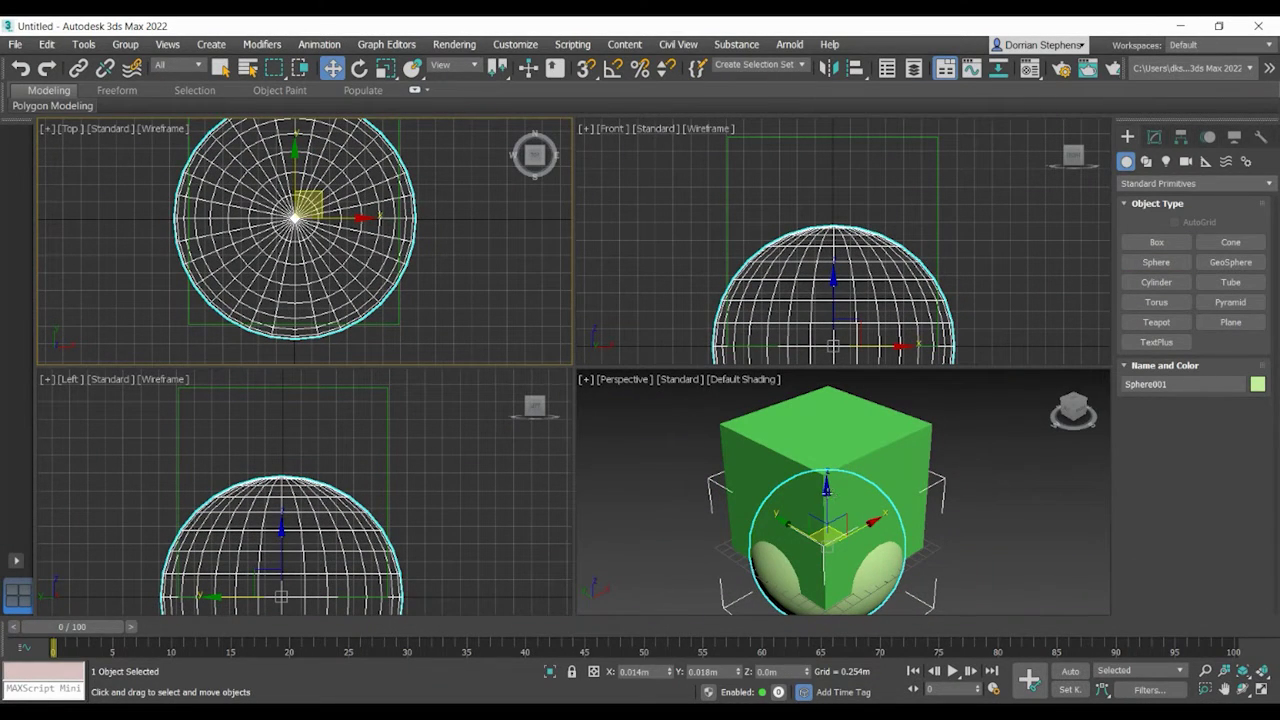
{"action": "left_click_drag", "start_coordinate": [826, 490], "coordinate": [781, 394]}
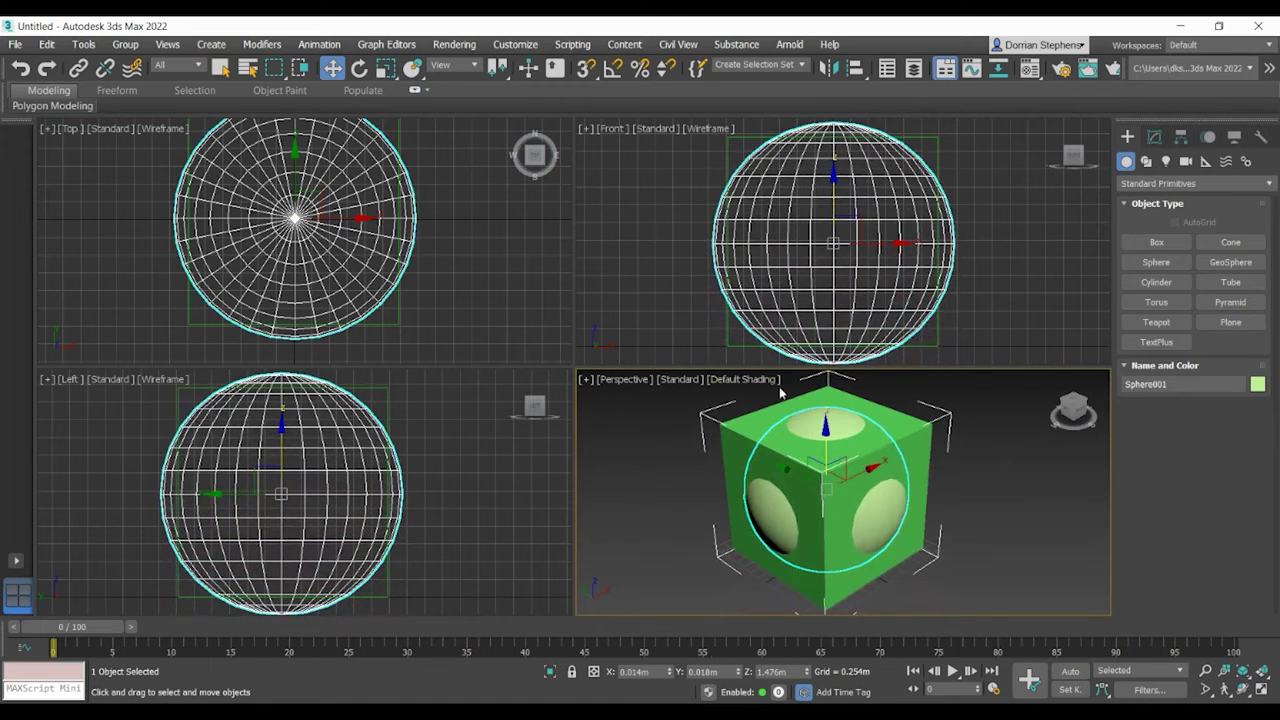
Scale the sphere up uniformly so it bulges further out of the cube's faces
{"action": "left_click_drag", "start_coordinate": [1062, 415], "coordinate": [948, 410]}
{"action": "left_click", "coordinate": [1154, 136]}
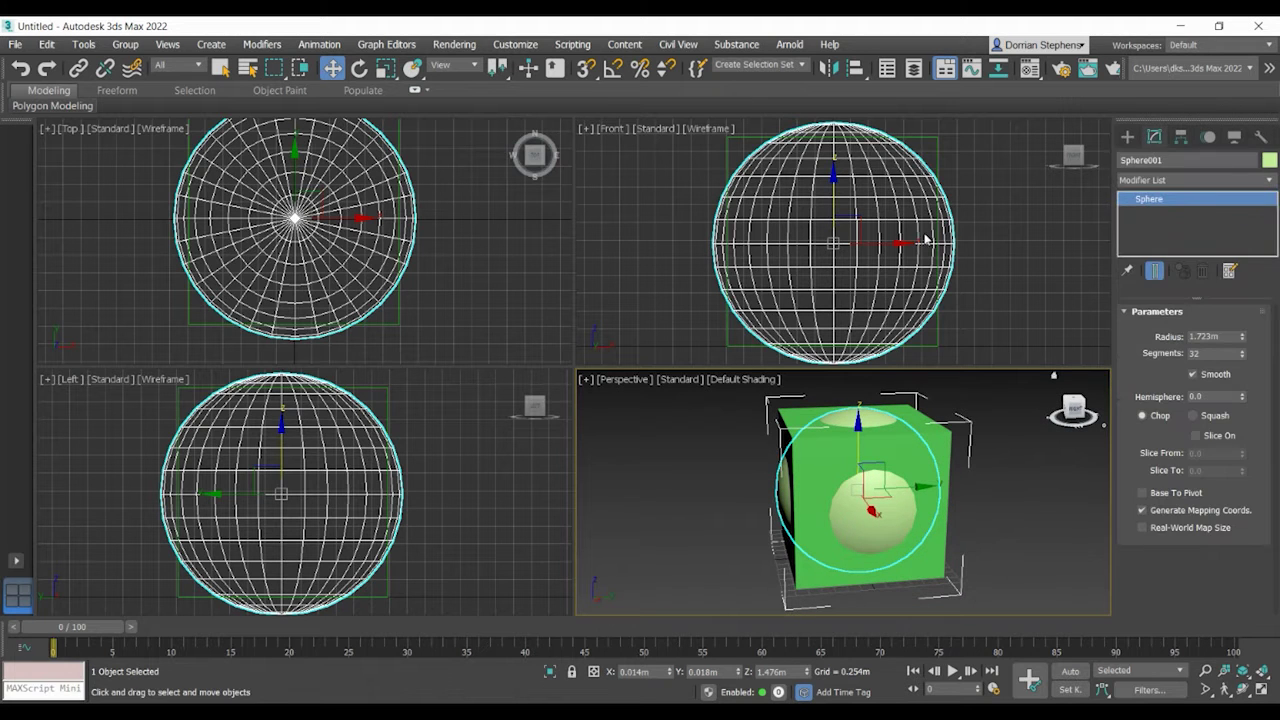
{"action": "left_click", "coordinate": [385, 68]}
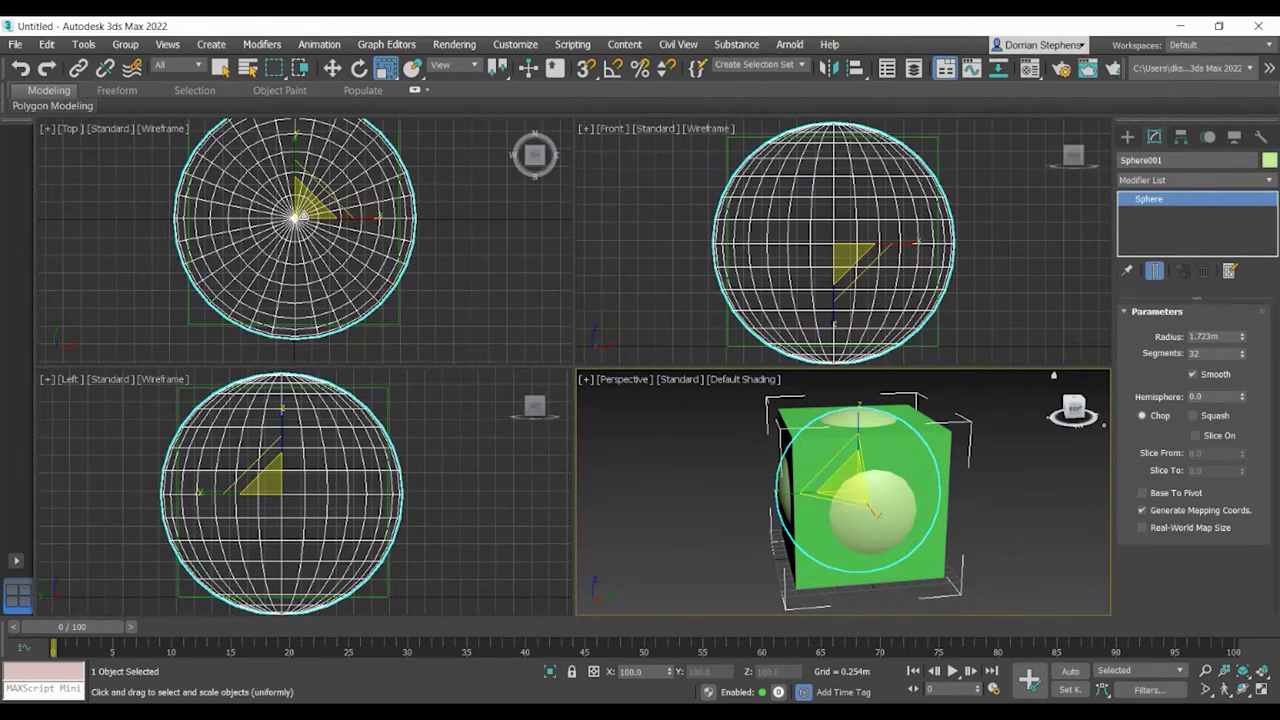
{"action": "left_click_drag", "start_coordinate": [306, 214], "coordinate": [317, 190]}
{"action": "left_click_drag", "start_coordinate": [1090, 424], "coordinate": [854, 430]}
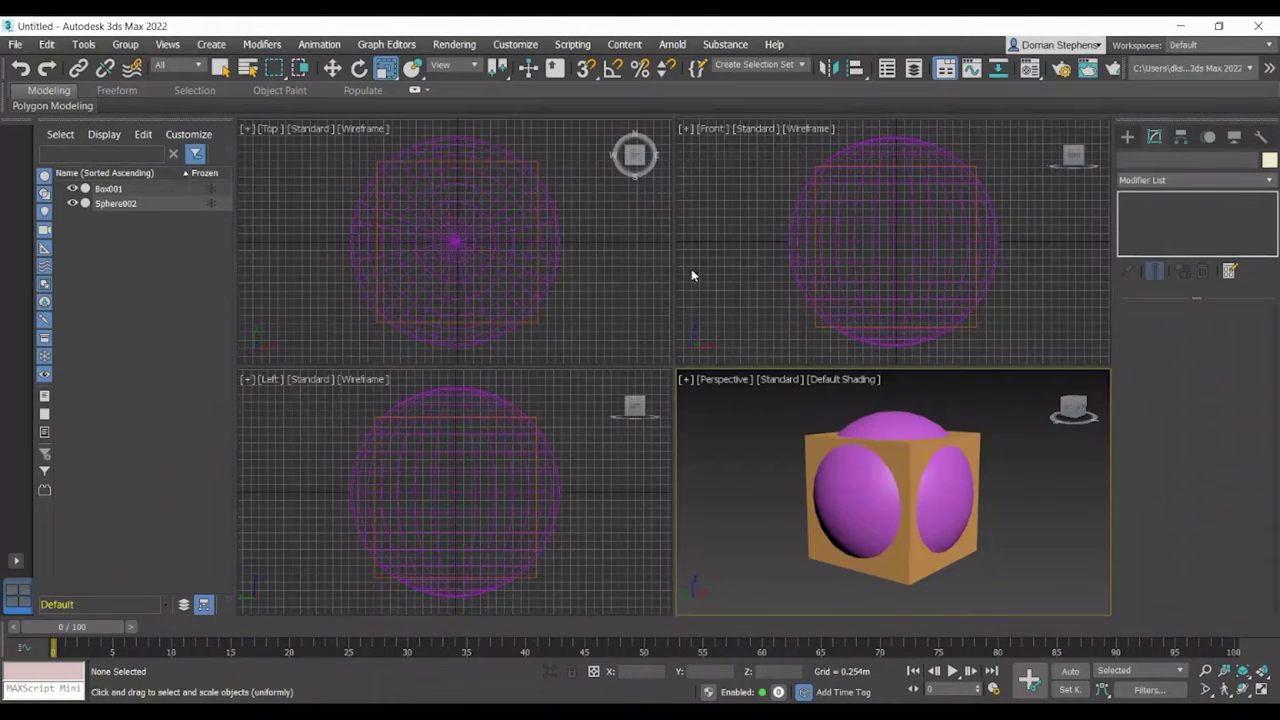
Clone the box and sphere together along the X axis in the Top view as 2 evenly spaced independent copies
{"action": "left_click", "coordinate": [147, 189]}
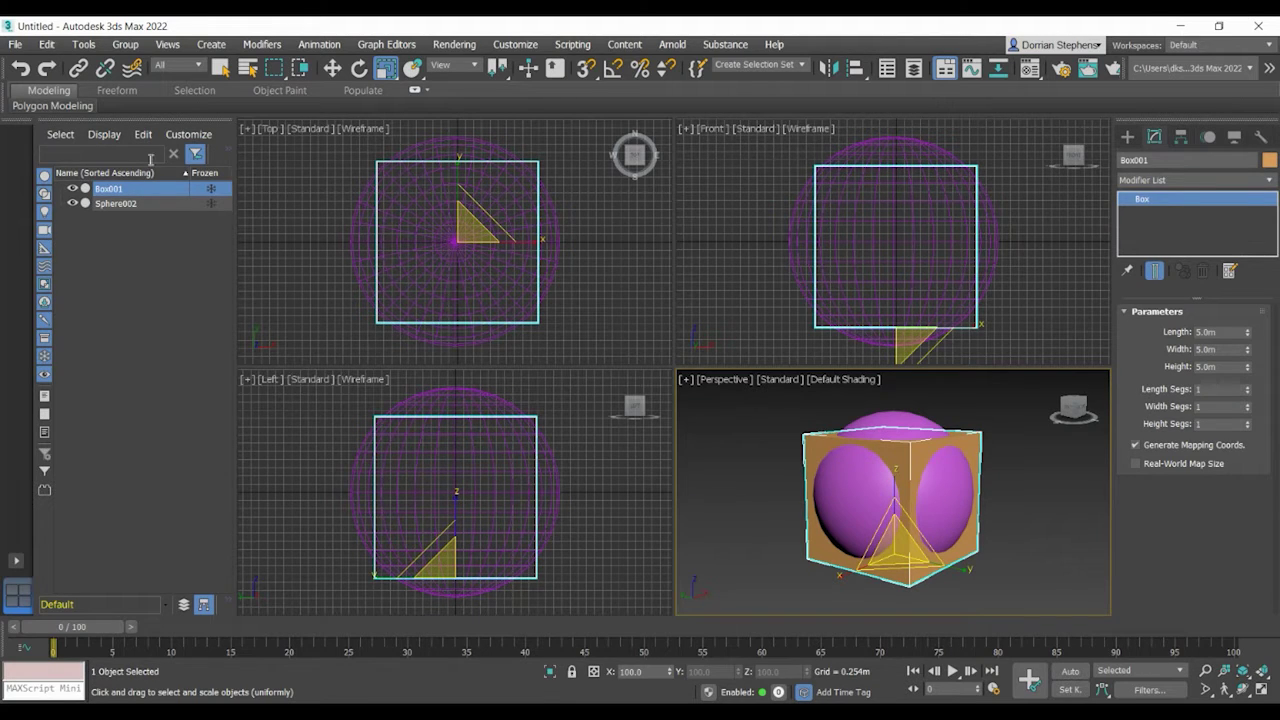
{"action": "left_click", "coordinate": [120, 204], "text": "ctrl"}
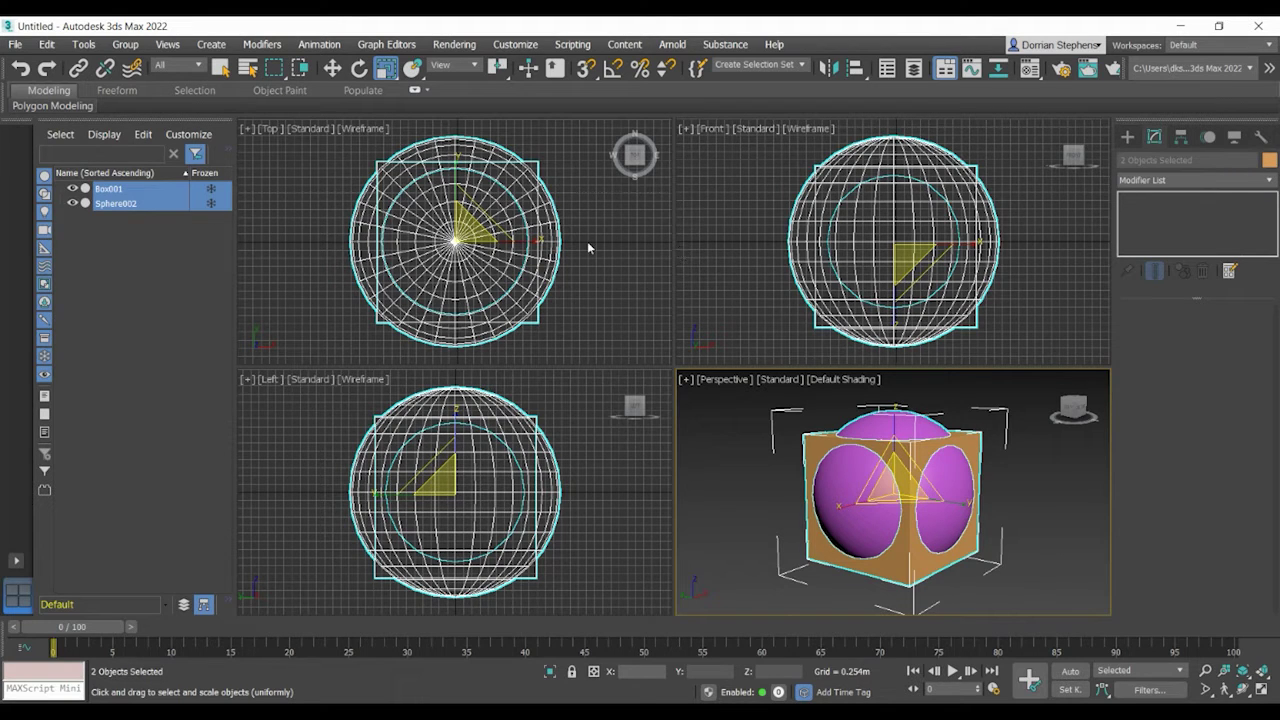
{"action": "scroll", "coordinate": [588, 247], "scroll_direction": "down", "scroll_amount": 5}
{"action": "middle_click_drag", "start_coordinate": [588, 247], "coordinate": [371, 257]}
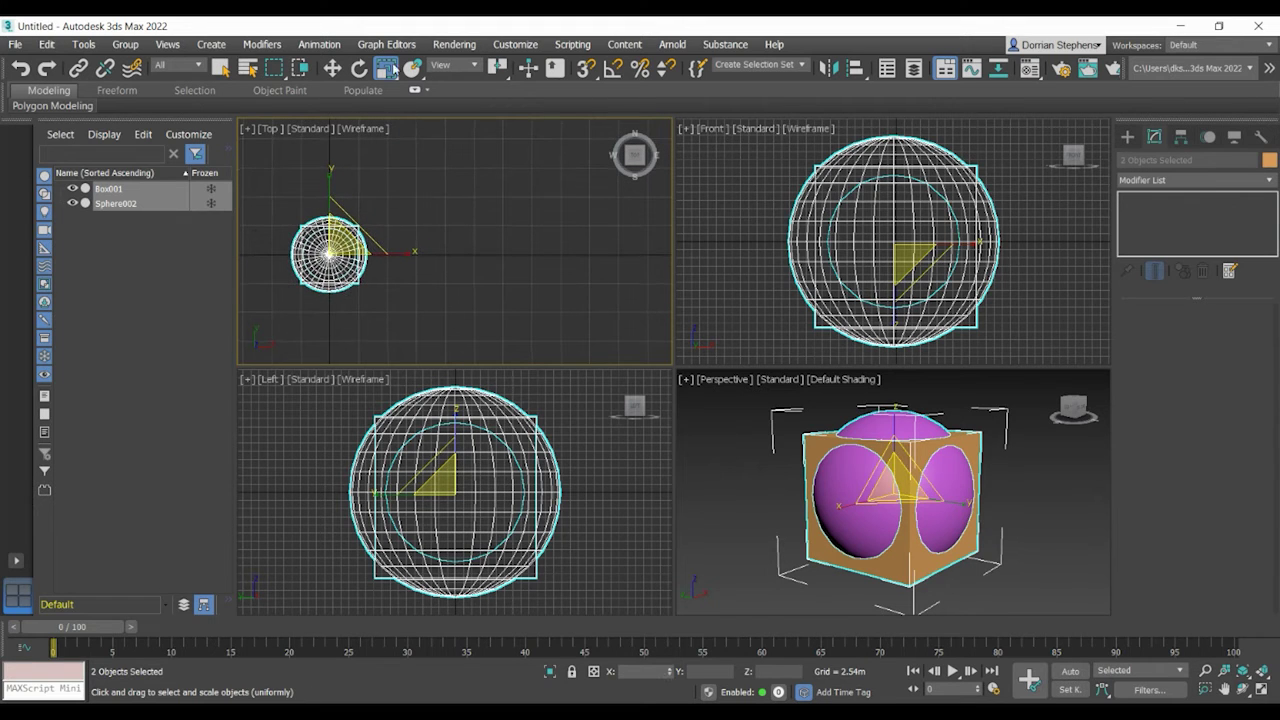
{"action": "left_click", "coordinate": [333, 68]}
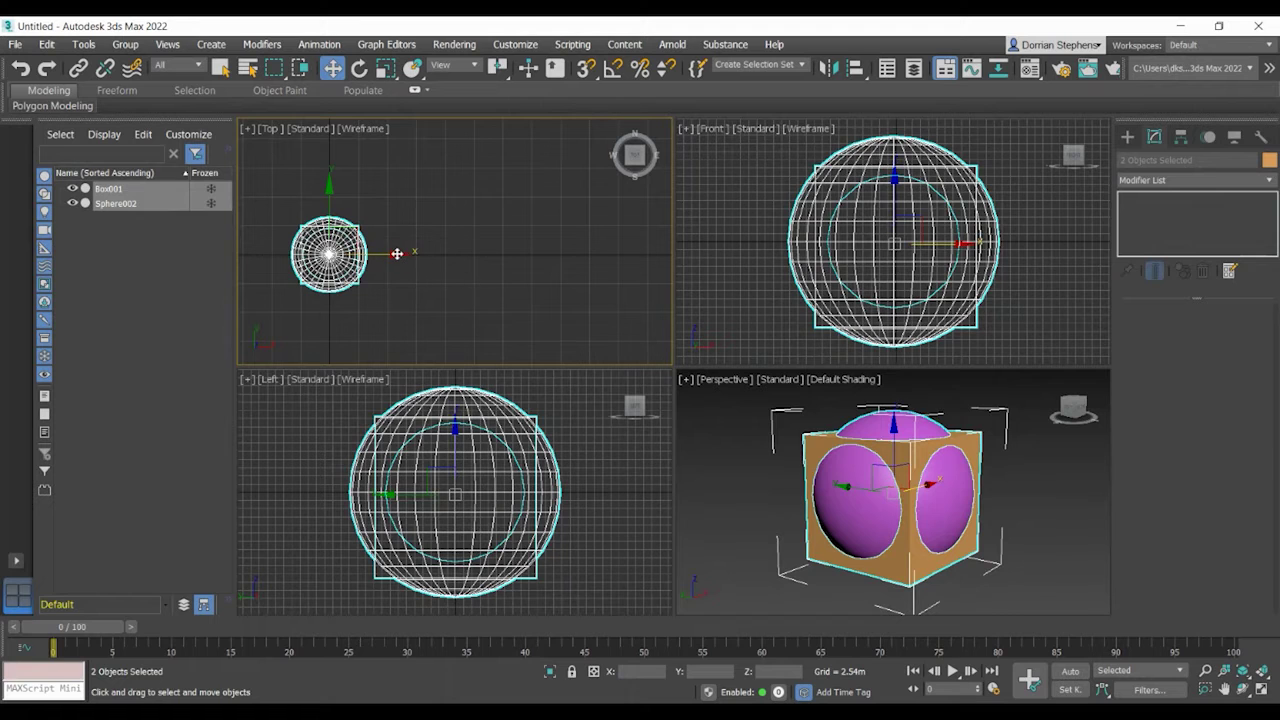
{"action": "left_click_drag", "start_coordinate": [400, 254], "coordinate": [542, 255], "text": "shift"}
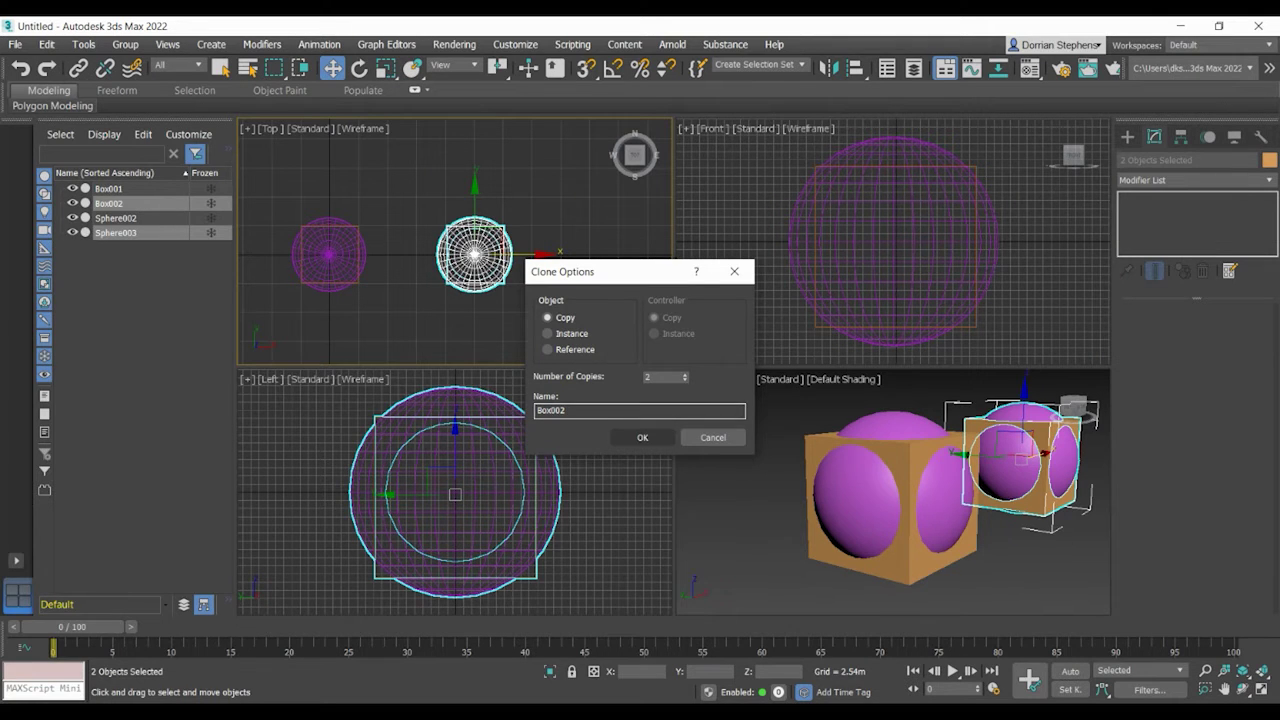
{"action": "left_click", "coordinate": [642, 437]}
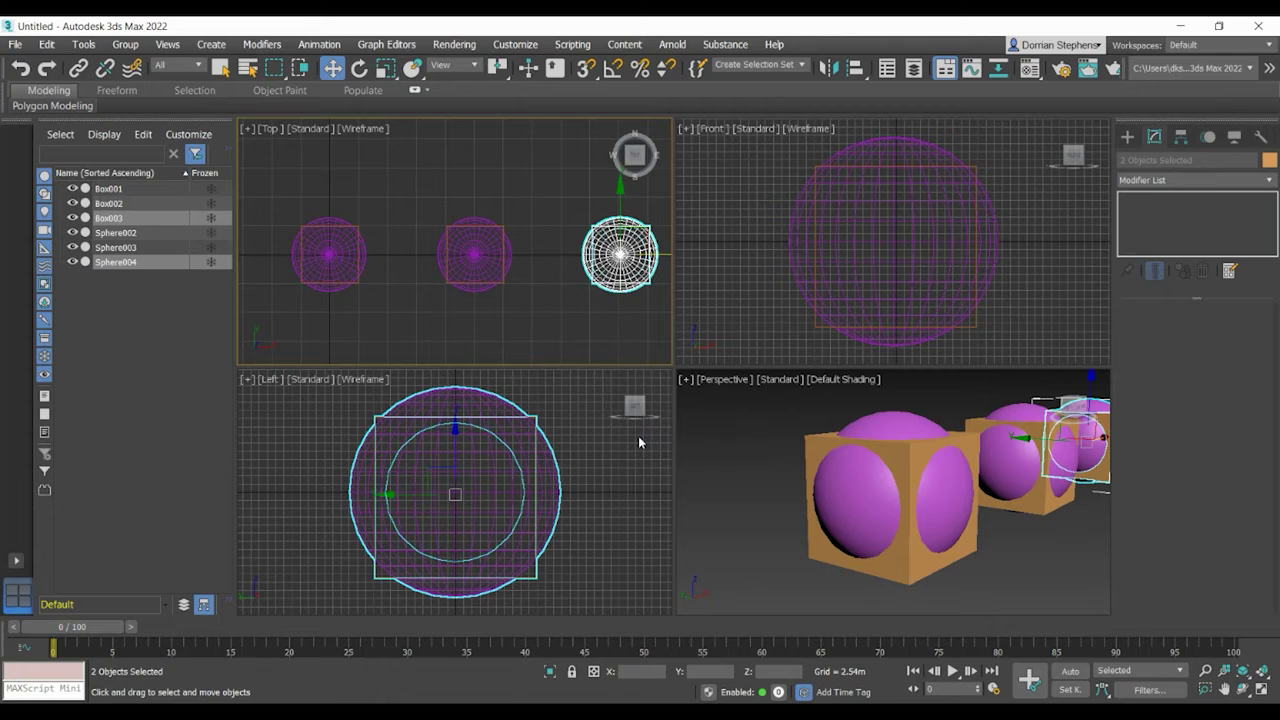
{"action": "left_click", "coordinate": [751, 504]}
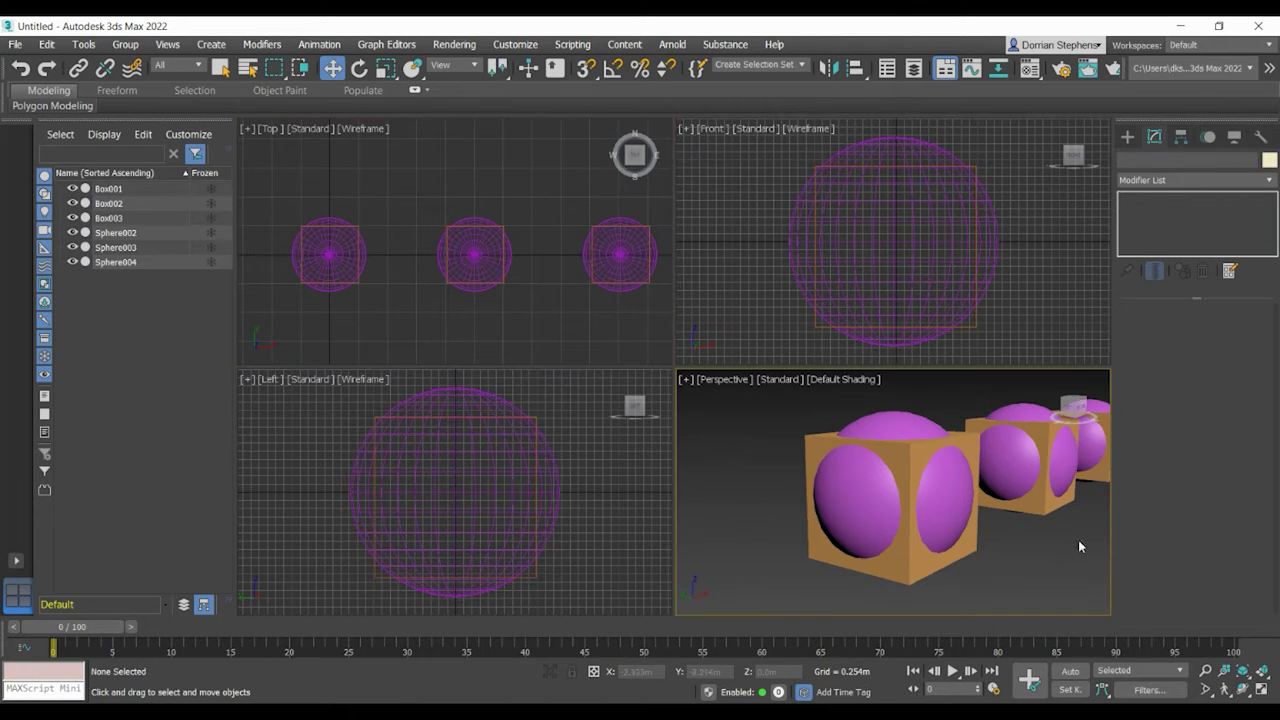
{"action": "middle_click_drag", "start_coordinate": [1081, 546], "coordinate": [1012, 549], "text": "alt"}
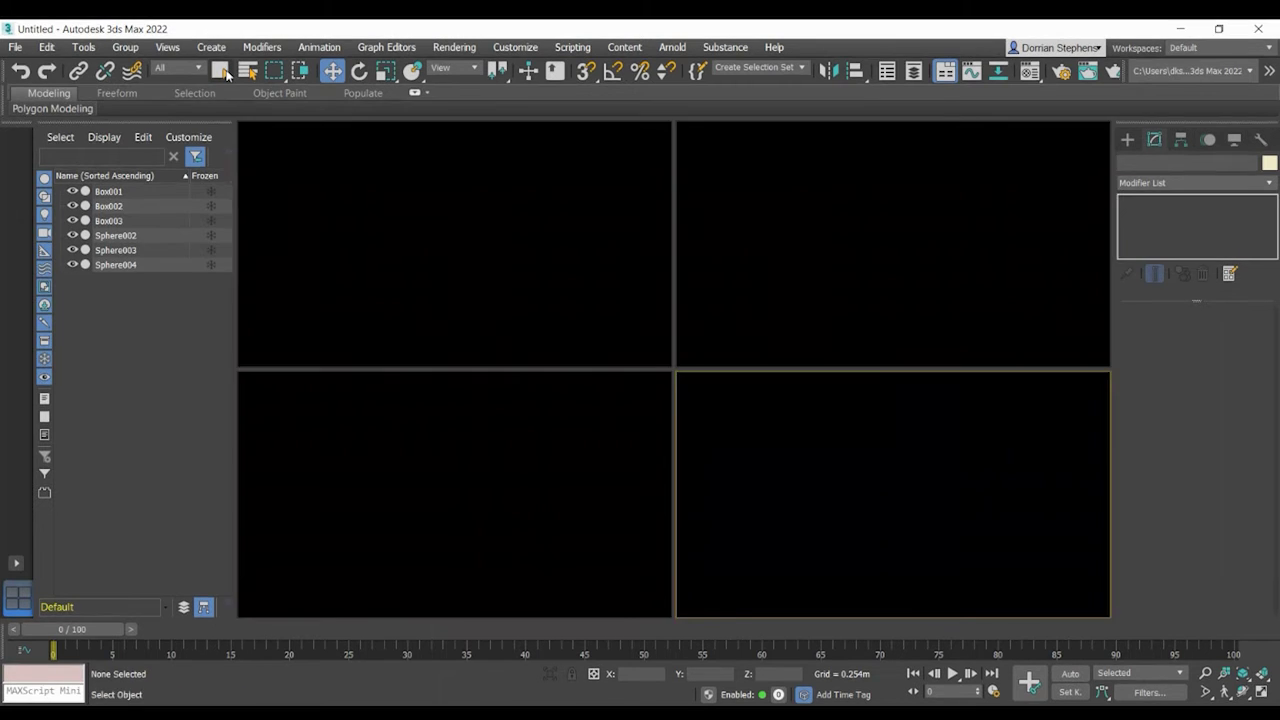
Turn the original box, Box001, into a Boolean compound object and add its sphere, Sphere002, as a Union operand
{"action": "left_click", "coordinate": [220, 67]}
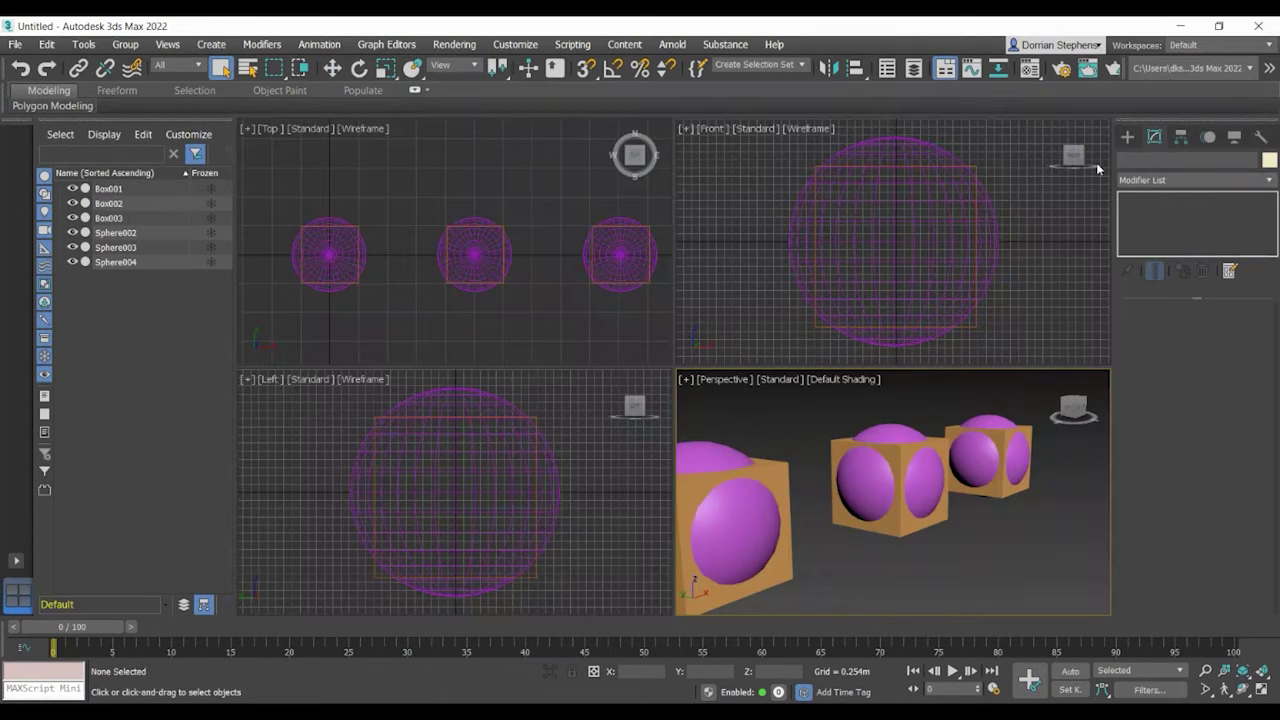
{"action": "left_click", "coordinate": [1127, 137]}
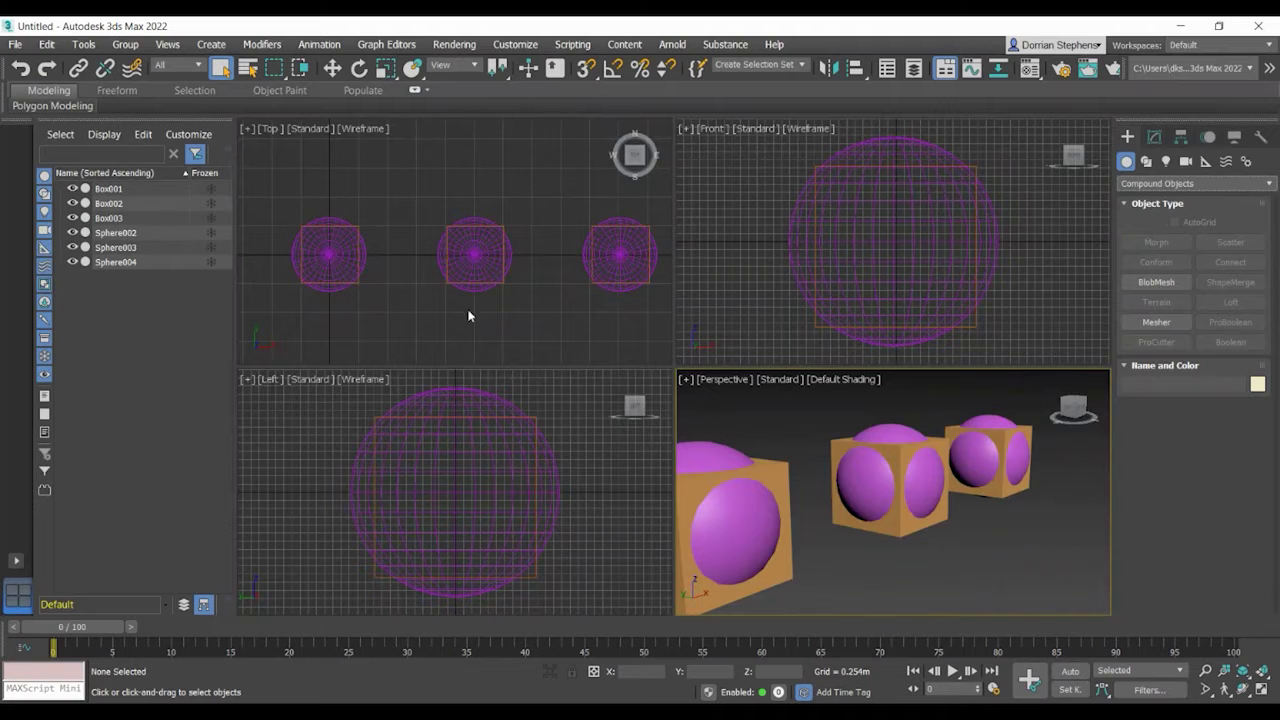
{"action": "left_click", "coordinate": [322, 263]}
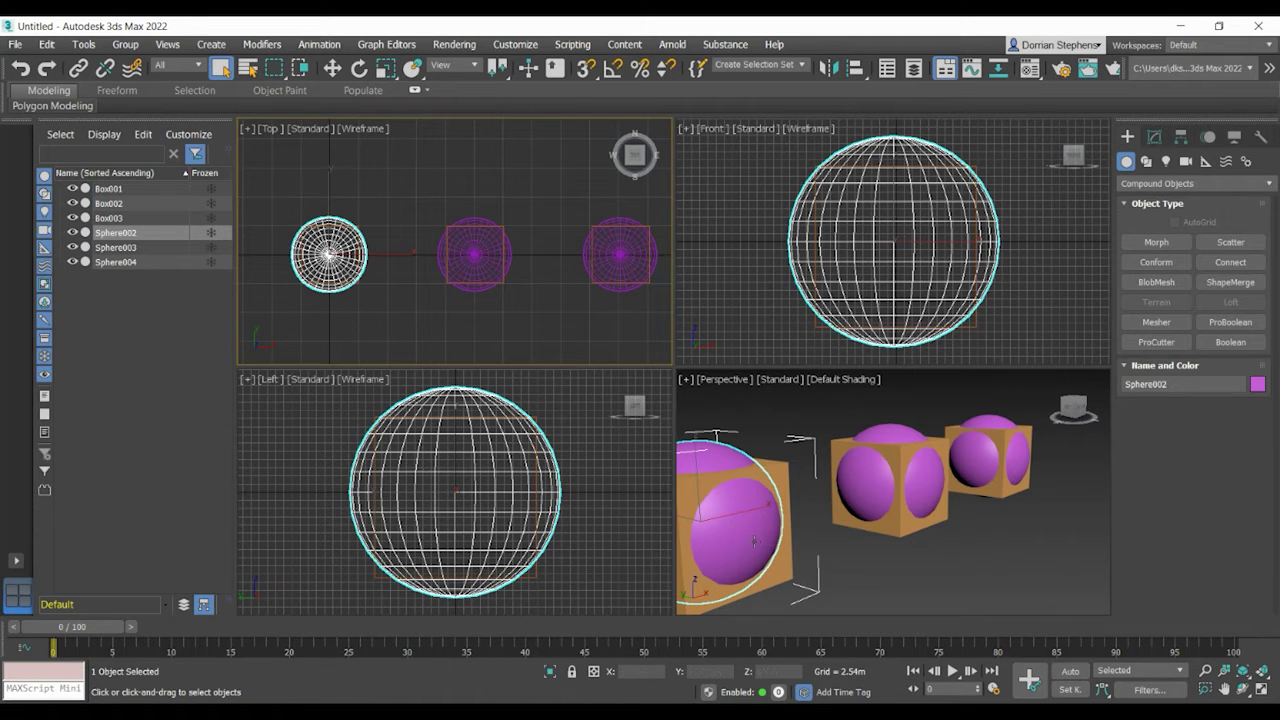
{"action": "left_click", "coordinate": [779, 571]}
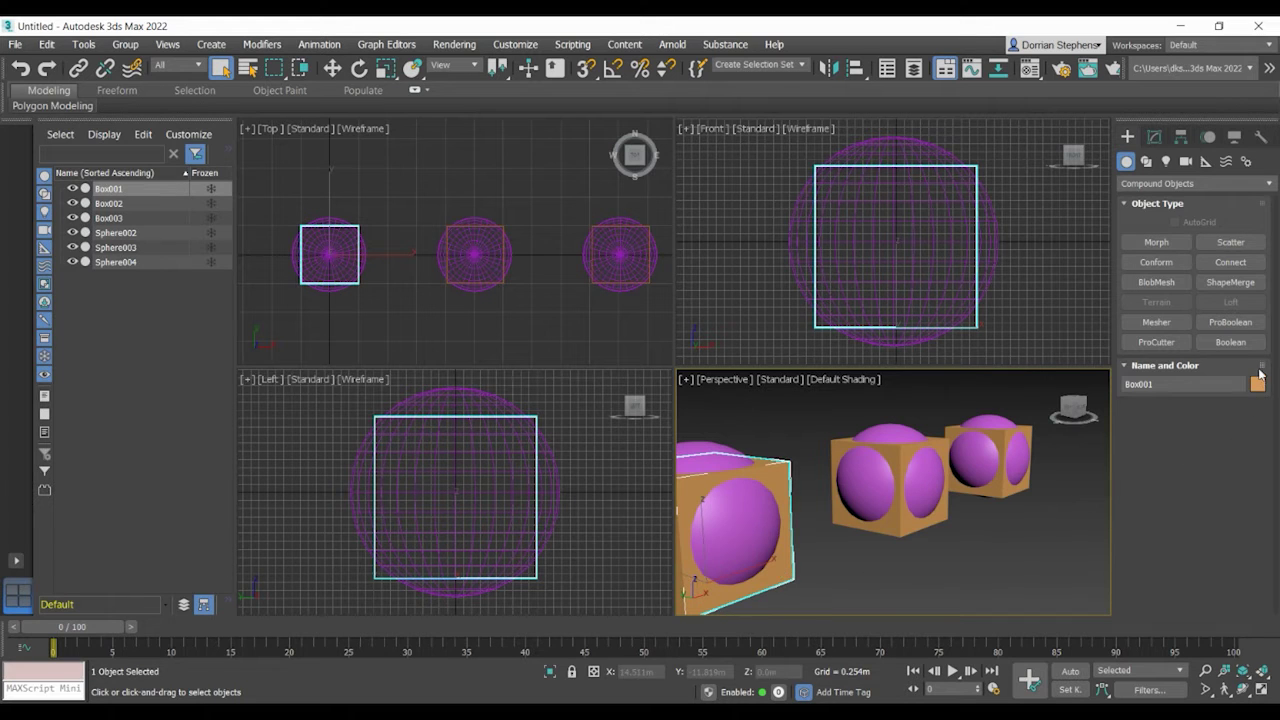
{"action": "left_click", "coordinate": [1243, 343]}
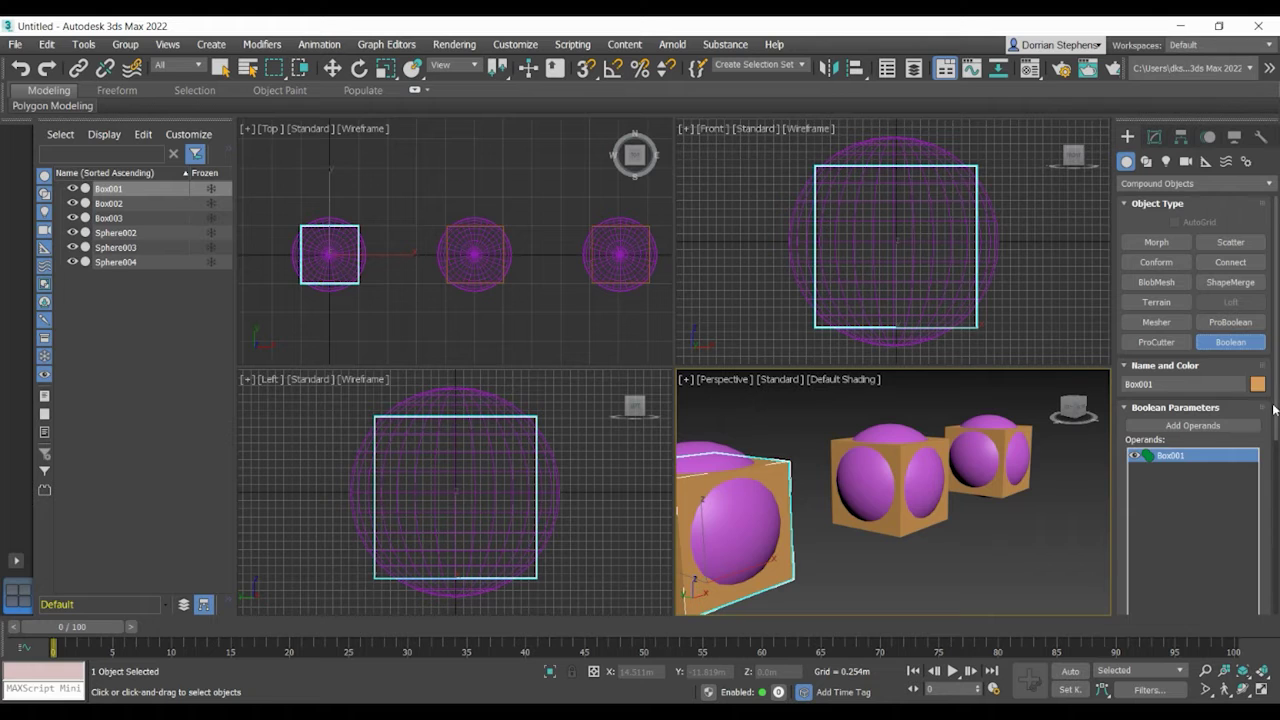
{"action": "scroll", "coordinate": [1276, 408], "scroll_direction": "down", "scroll_amount": 3}
{"action": "scroll", "coordinate": [1195, 420], "scroll_direction": "down", "scroll_amount": 2}
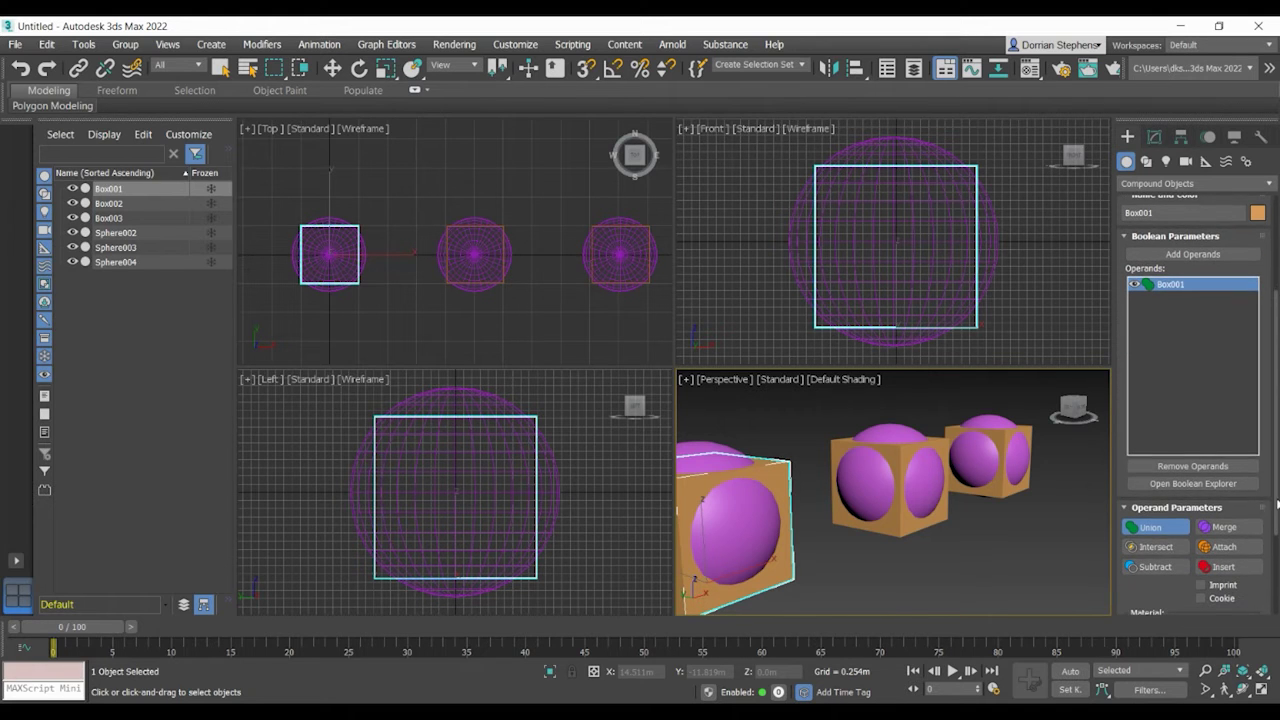
{"action": "left_click", "coordinate": [1156, 529]}
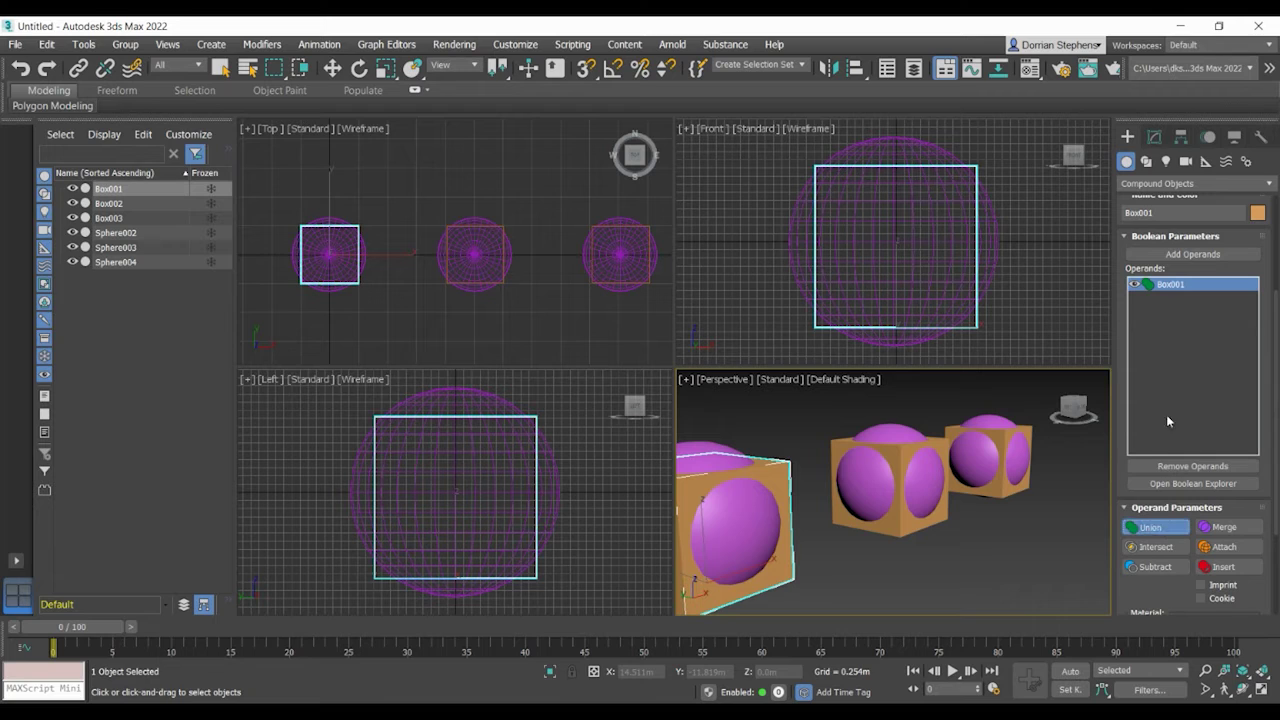
{"action": "left_click", "coordinate": [1184, 258]}
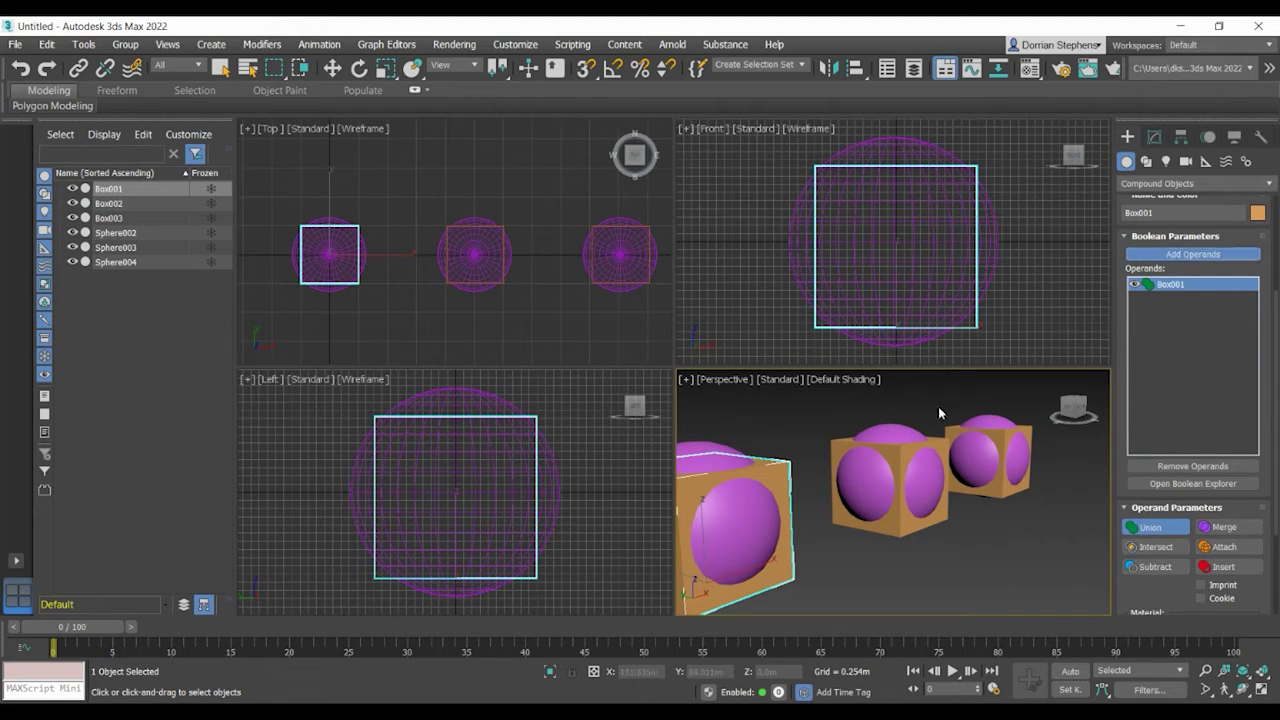
{"action": "left_click", "coordinate": [748, 509]}
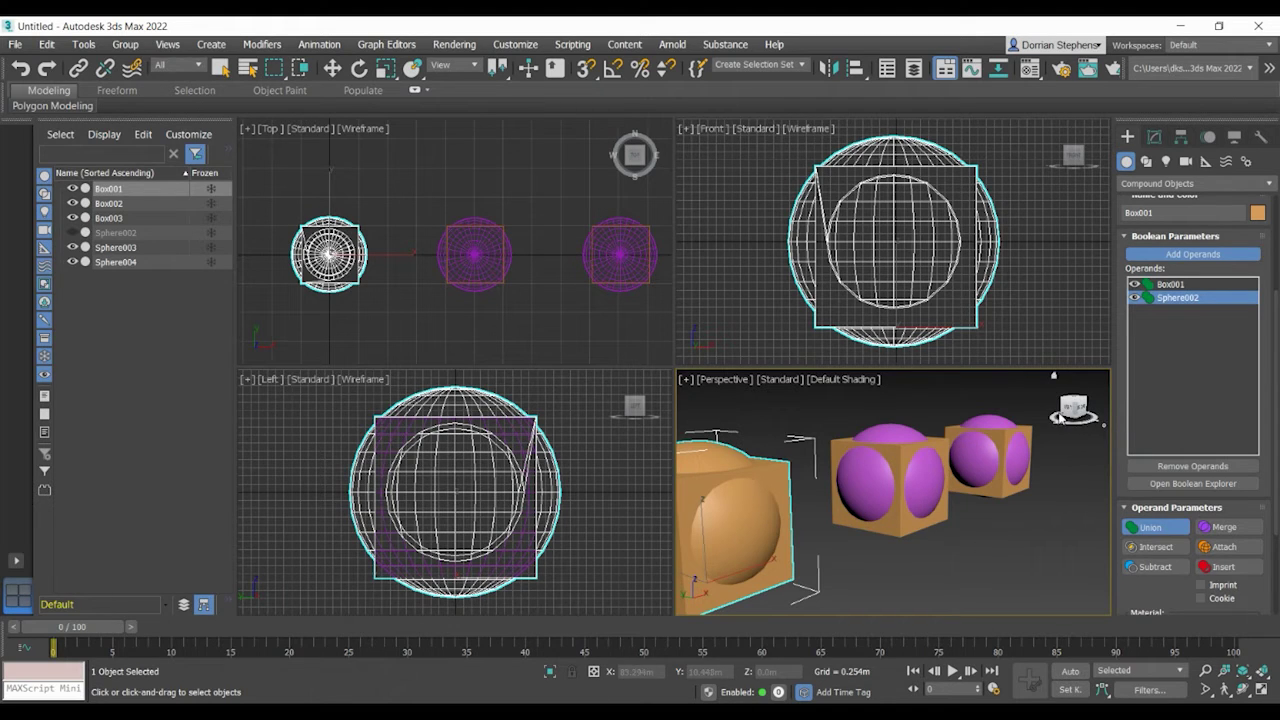
{"action": "left_click", "coordinate": [221, 67]}
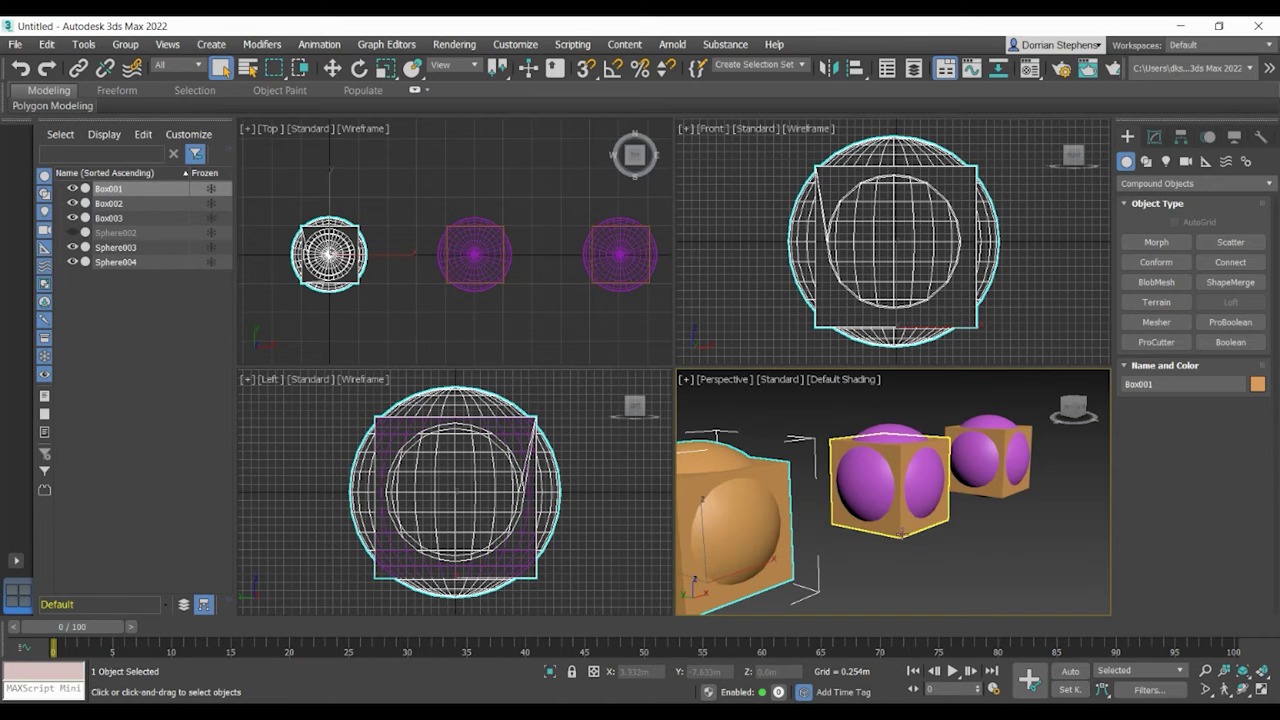
Turn the middle box, Box002, into a Boolean compound object and add its sphere, Sphere003, as an Intersect operand
{"action": "left_click", "coordinate": [906, 526]}
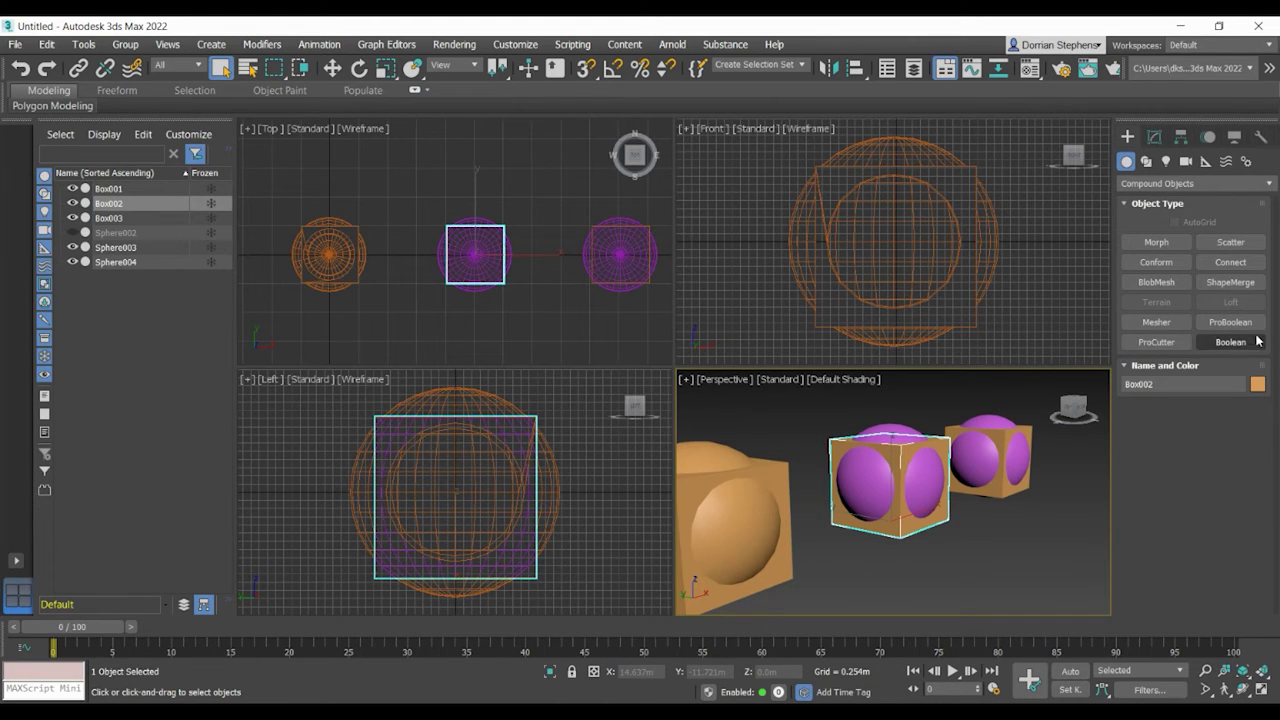
{"action": "left_click", "coordinate": [1255, 343]}
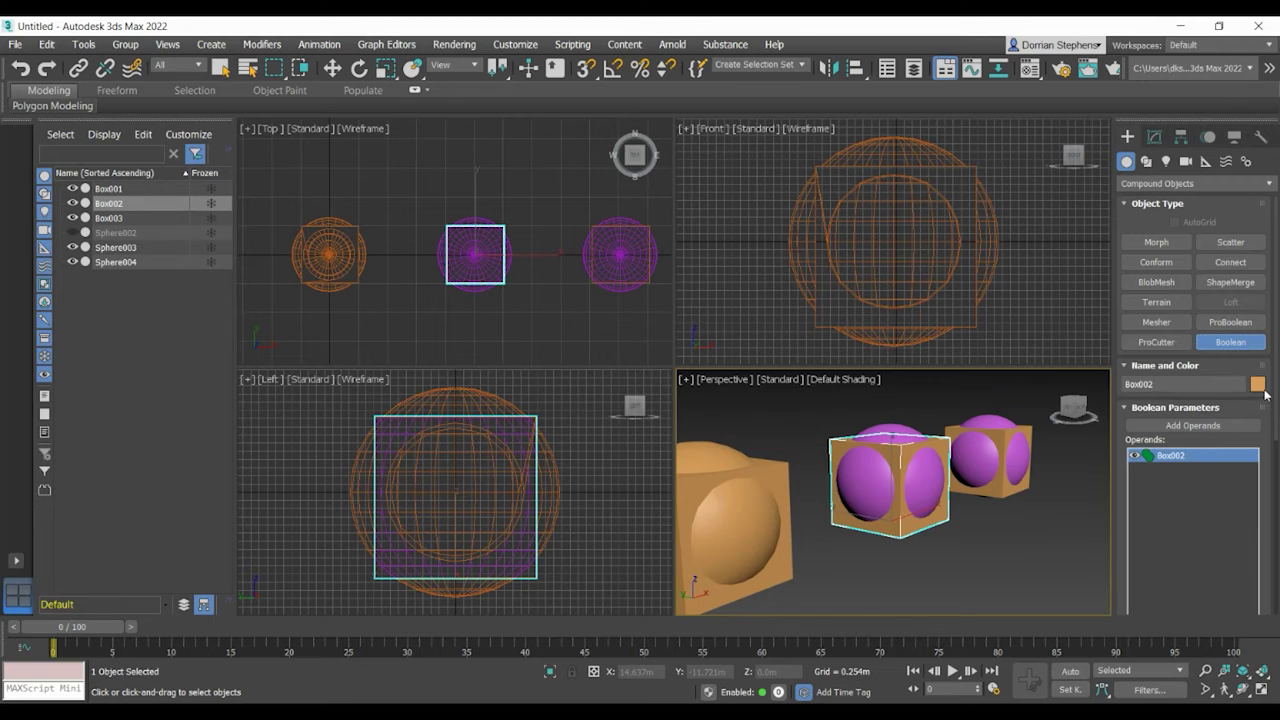
{"action": "scroll", "coordinate": [1271, 468], "scroll_direction": "down", "scroll_amount": 3}
{"action": "scroll", "coordinate": [1271, 468], "scroll_direction": "down", "scroll_amount": 3}
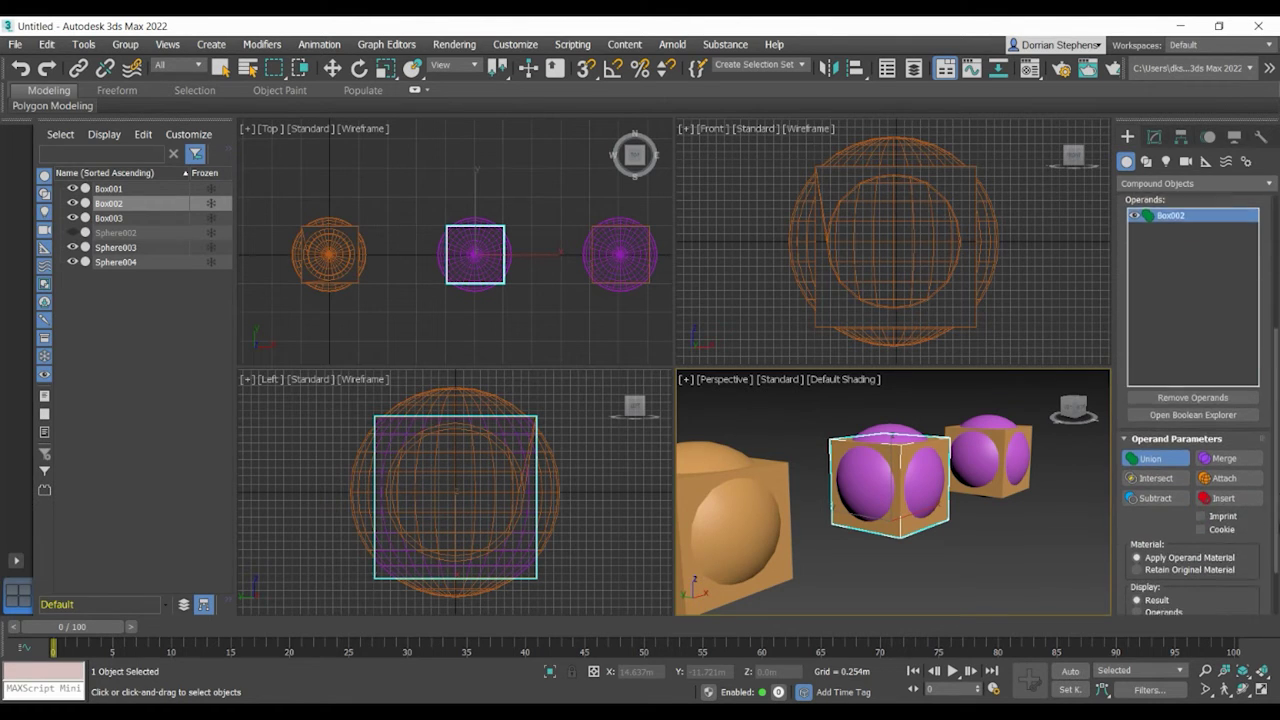
{"action": "left_click", "coordinate": [1174, 467]}
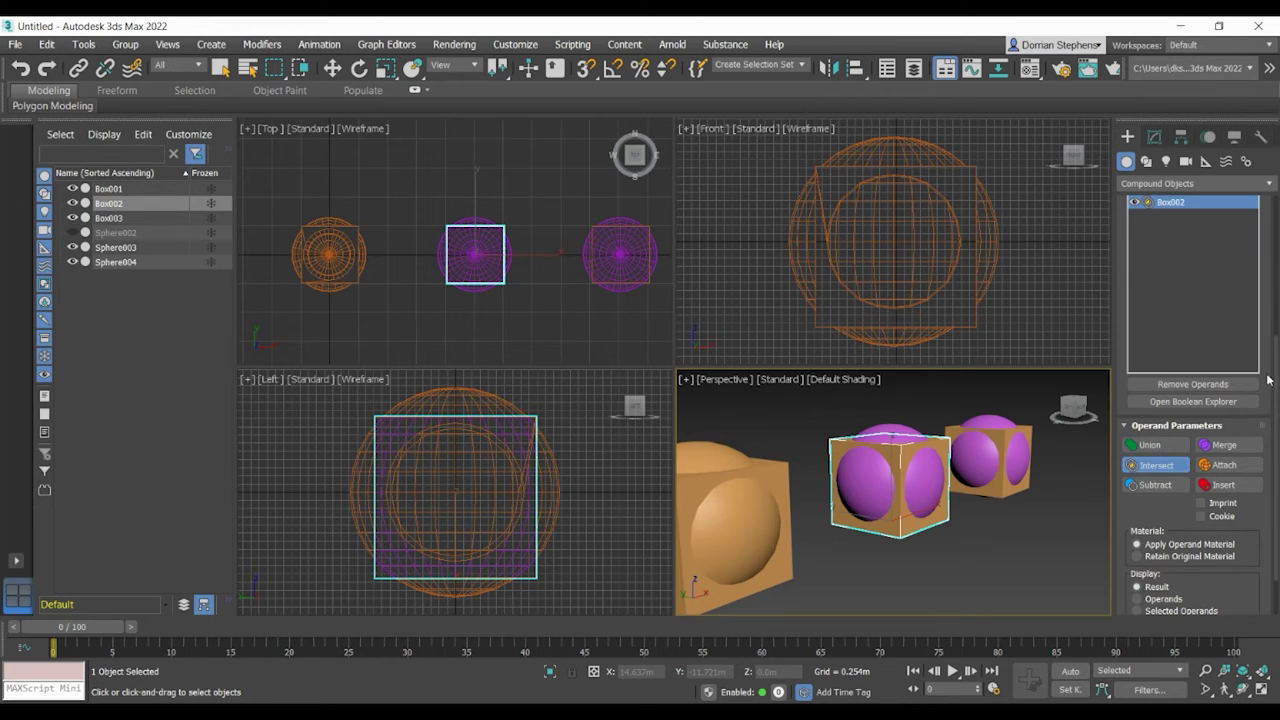
{"action": "left_click_drag", "start_coordinate": [1276, 381], "coordinate": [1272, 320]}
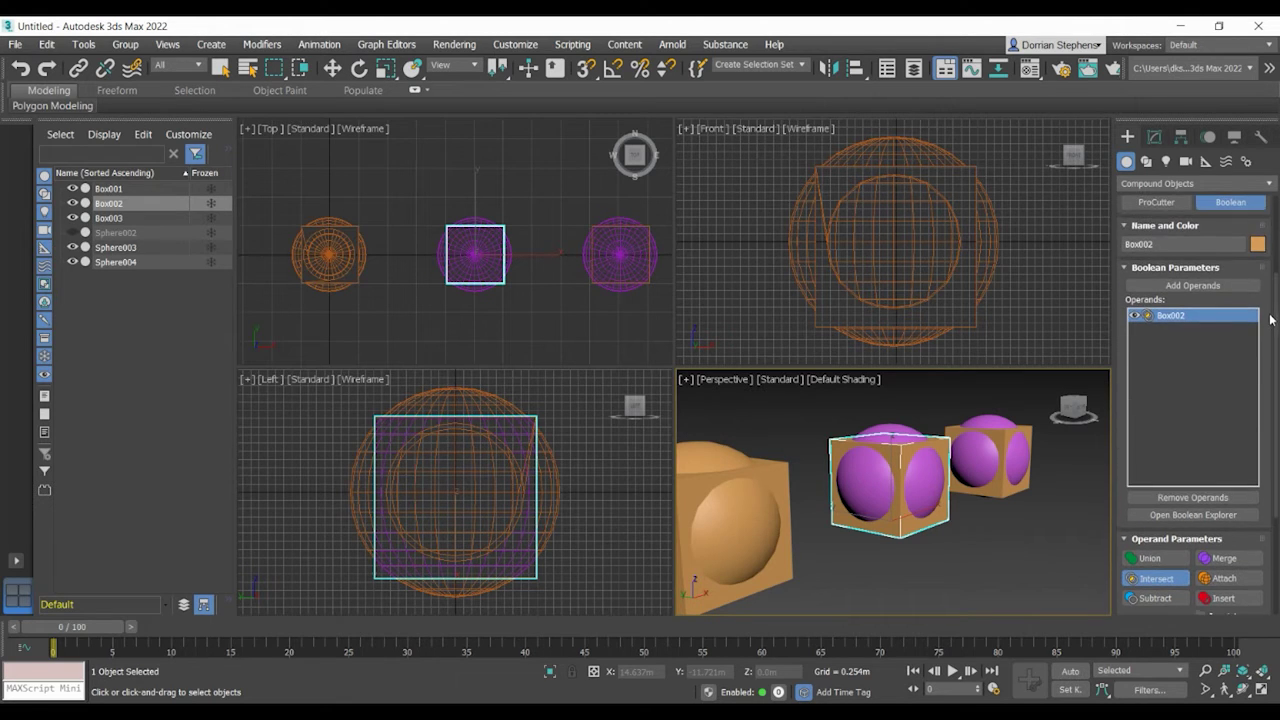
{"action": "left_click", "coordinate": [1205, 287]}
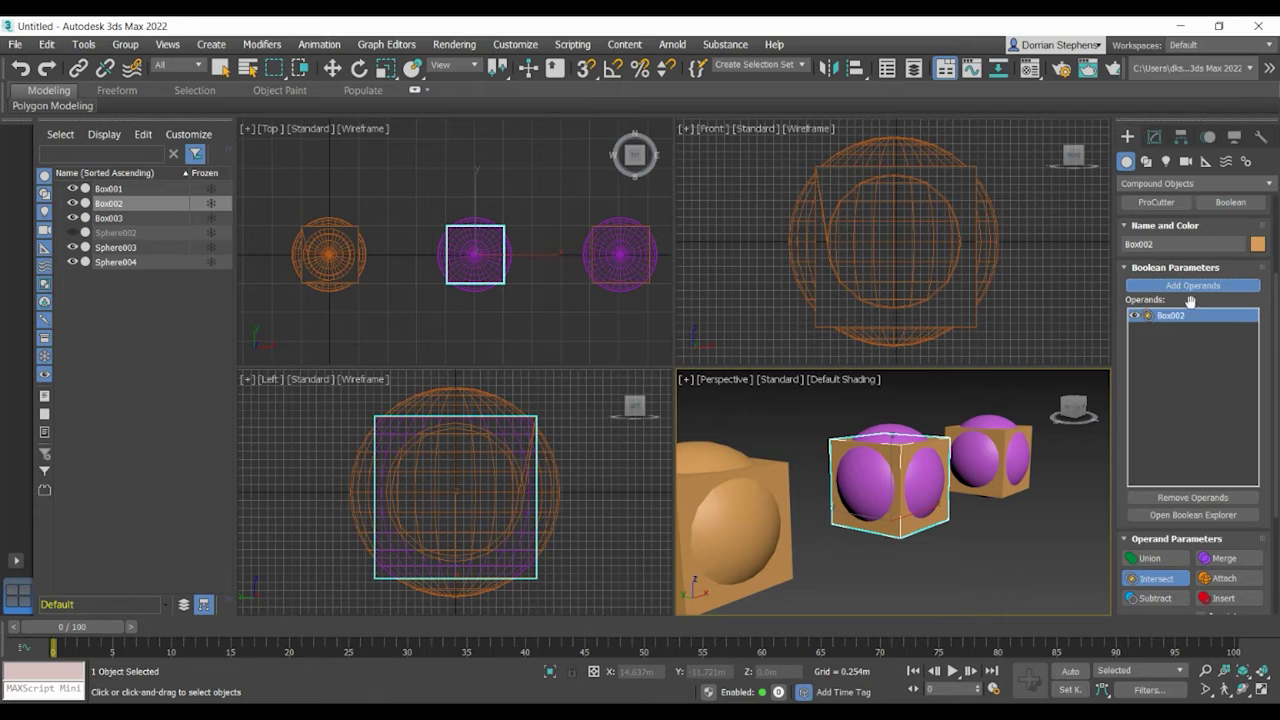
{"action": "left_click", "coordinate": [930, 472]}
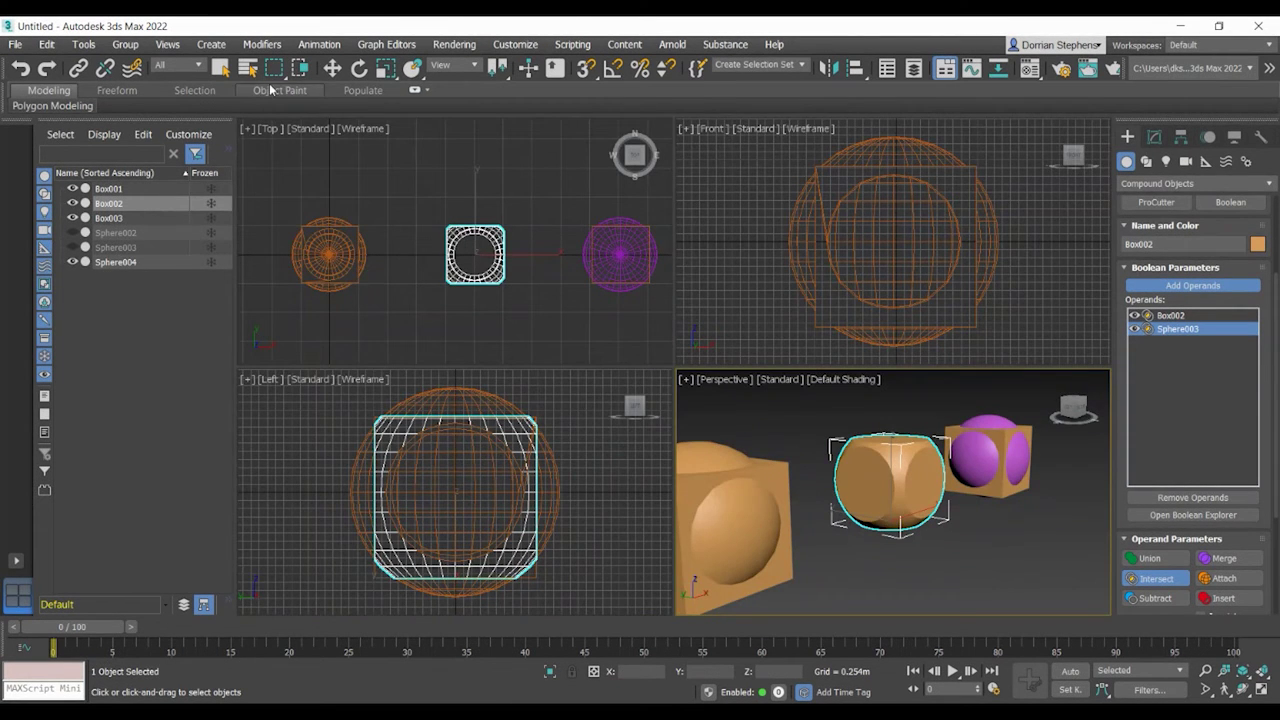
{"action": "left_click", "coordinate": [220, 67]}
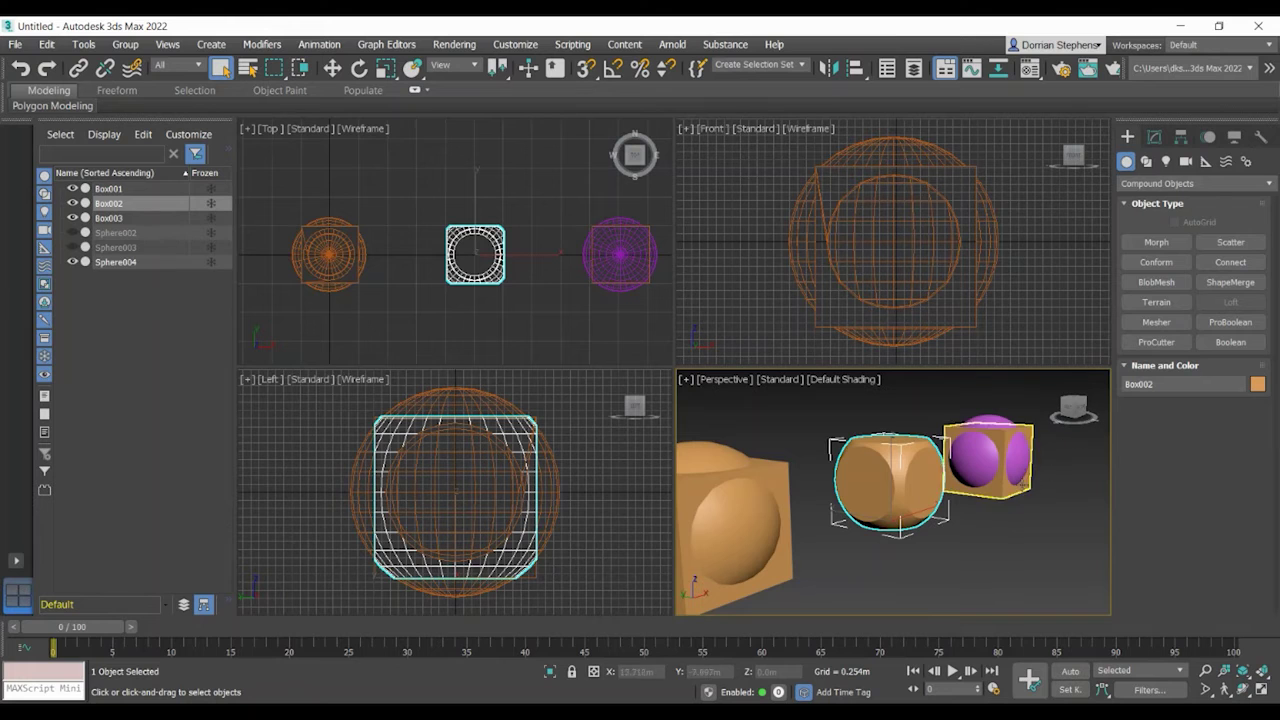
Make Box003 a Boolean compound object and subtract its overlapping sphere, Sphere004, from it
{"action": "scroll", "coordinate": [1027, 478], "scroll_direction": "up", "scroll_amount": 3}
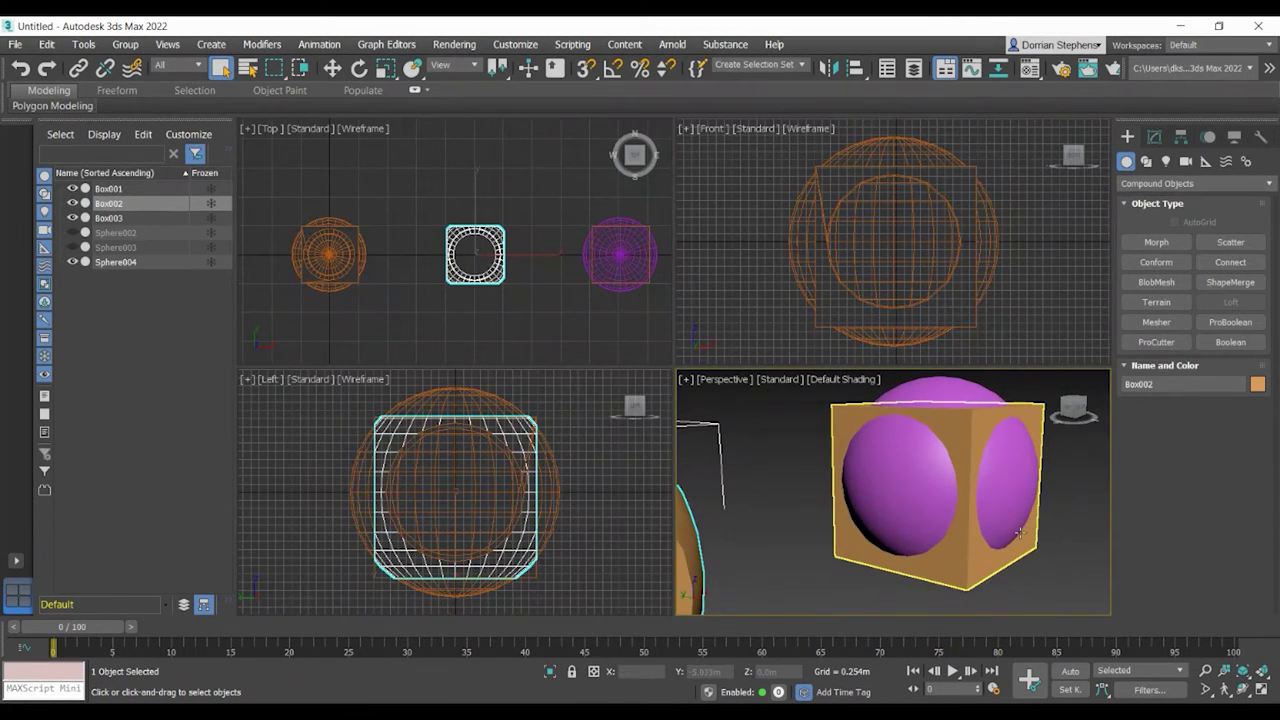
{"action": "left_click", "coordinate": [978, 565]}
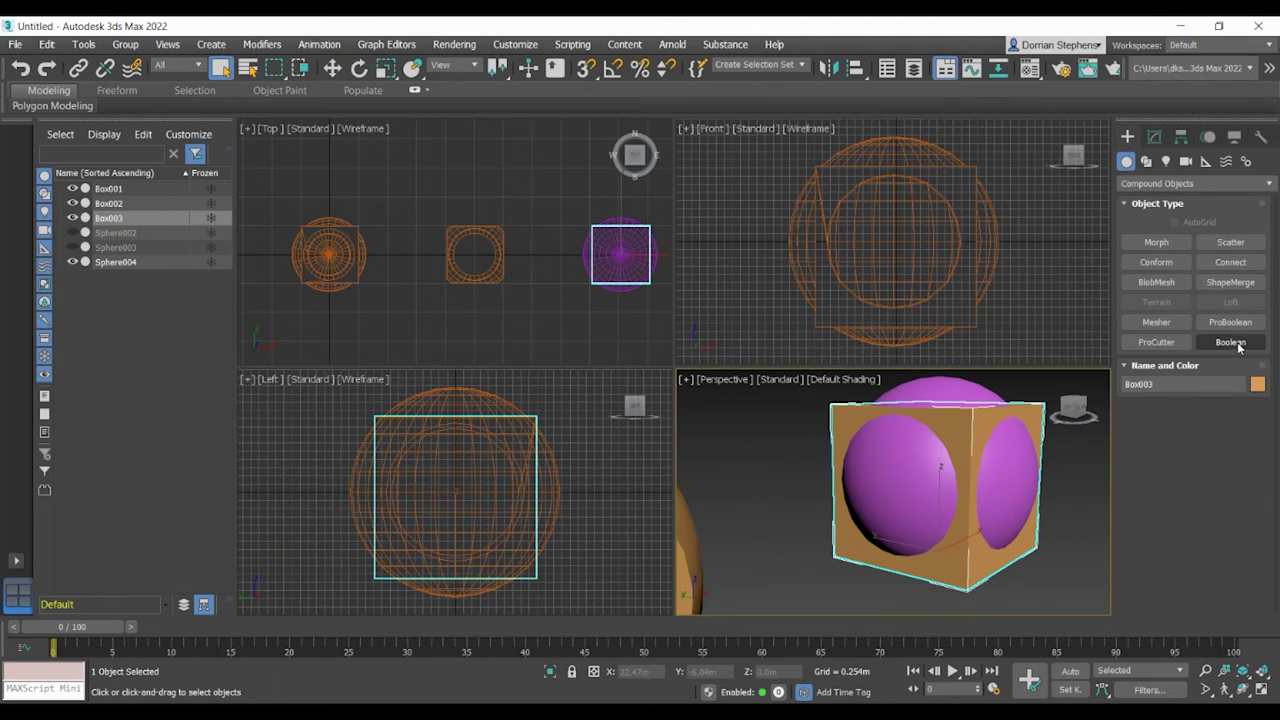
{"action": "left_click", "coordinate": [1231, 342]}
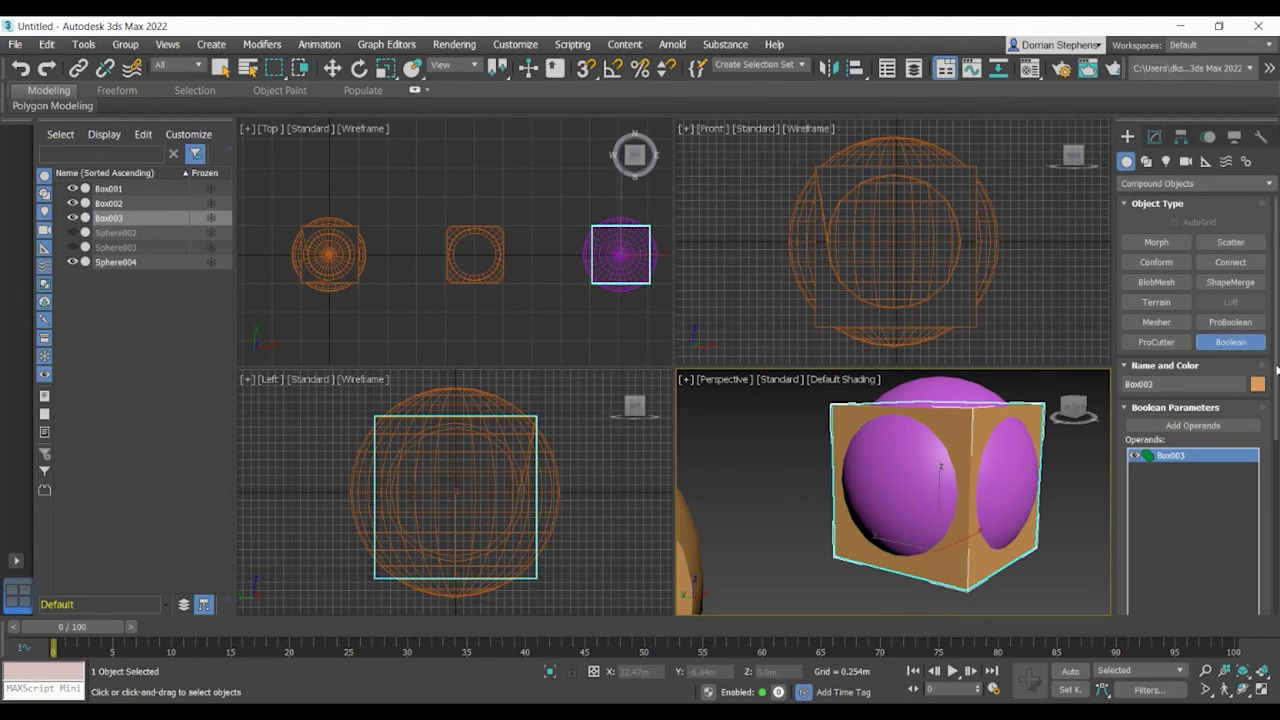
{"action": "left_click_drag", "start_coordinate": [1274, 300], "coordinate": [1273, 540]}
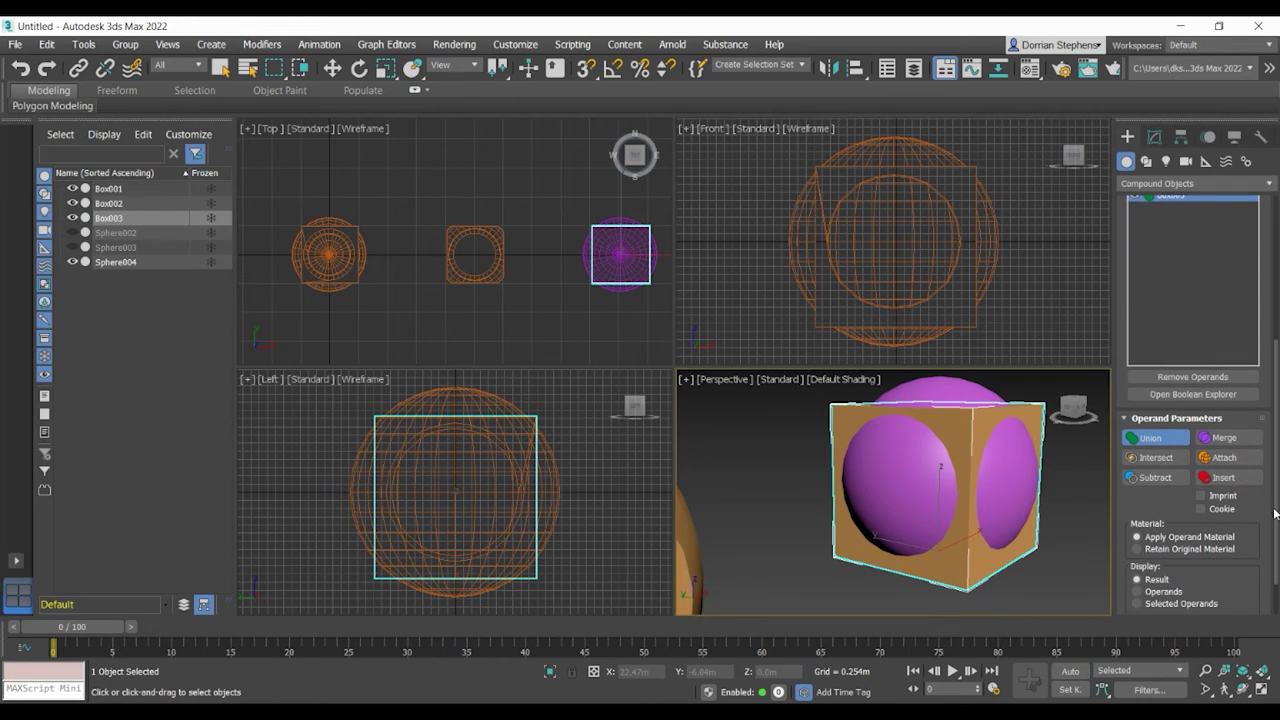
{"action": "left_click", "coordinate": [1165, 480]}
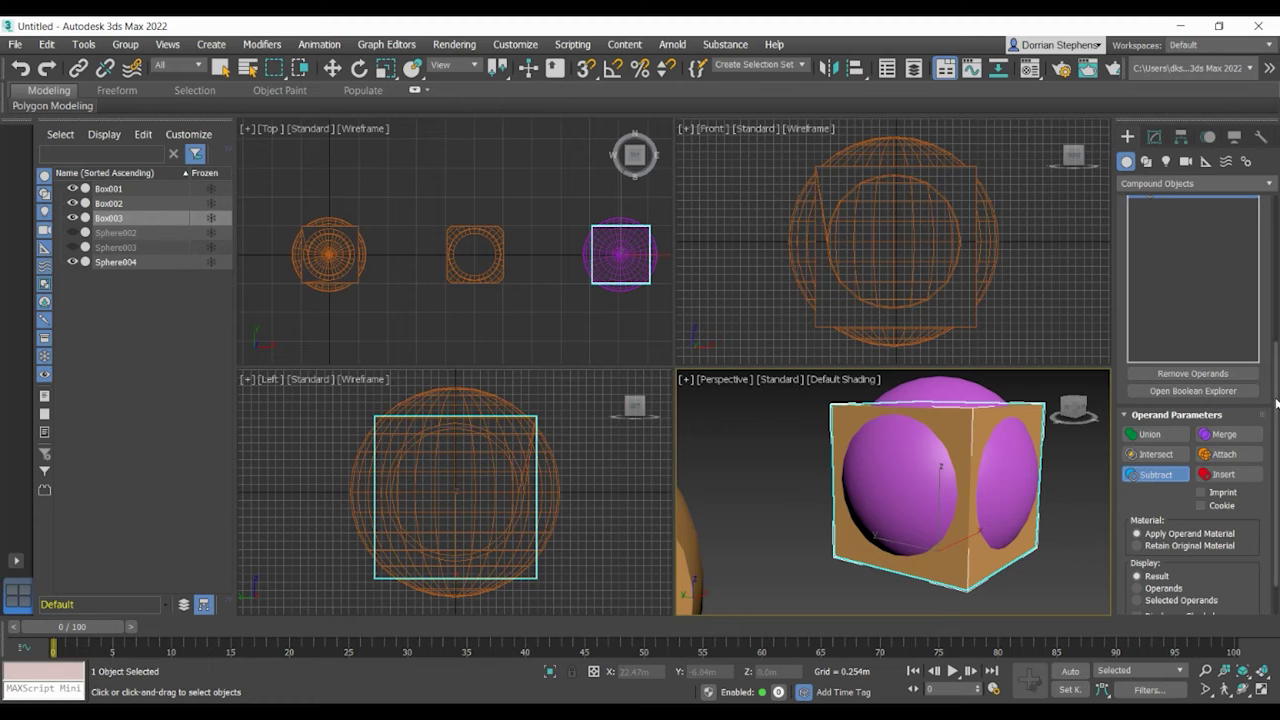
{"action": "left_click_drag", "start_coordinate": [1274, 470], "coordinate": [1274, 410]}
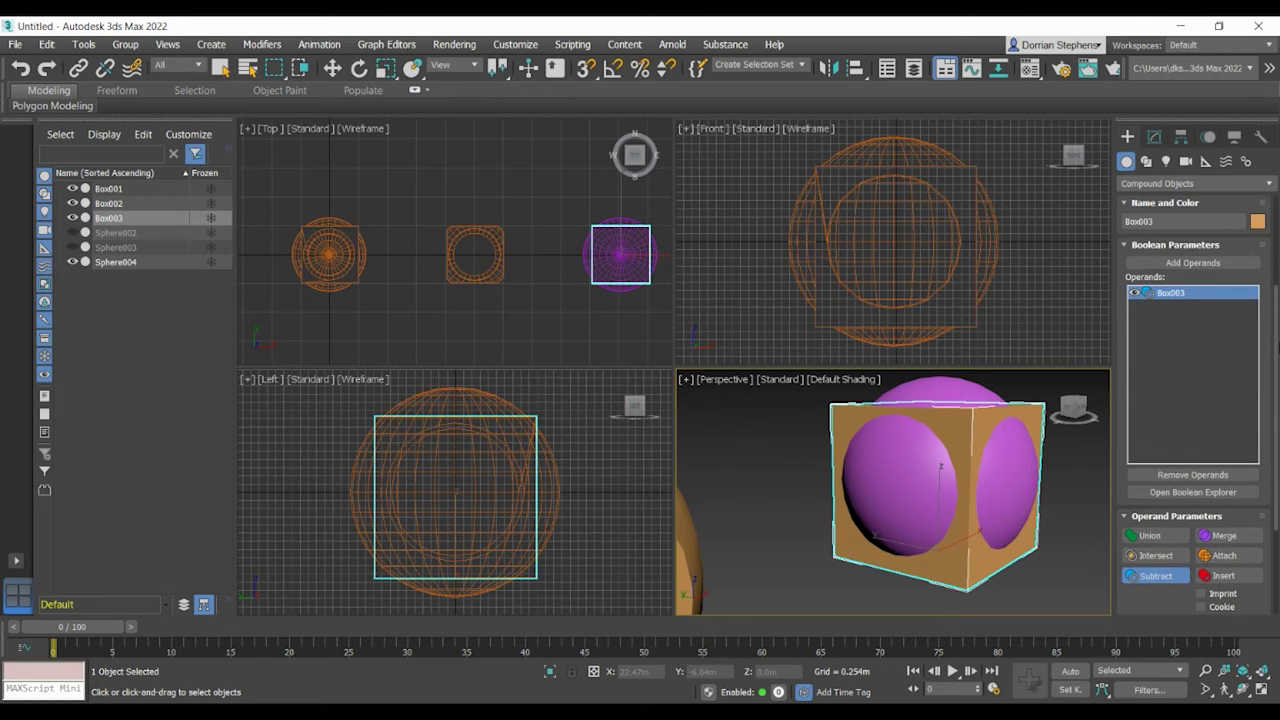
{"action": "left_click", "coordinate": [1192, 263]}
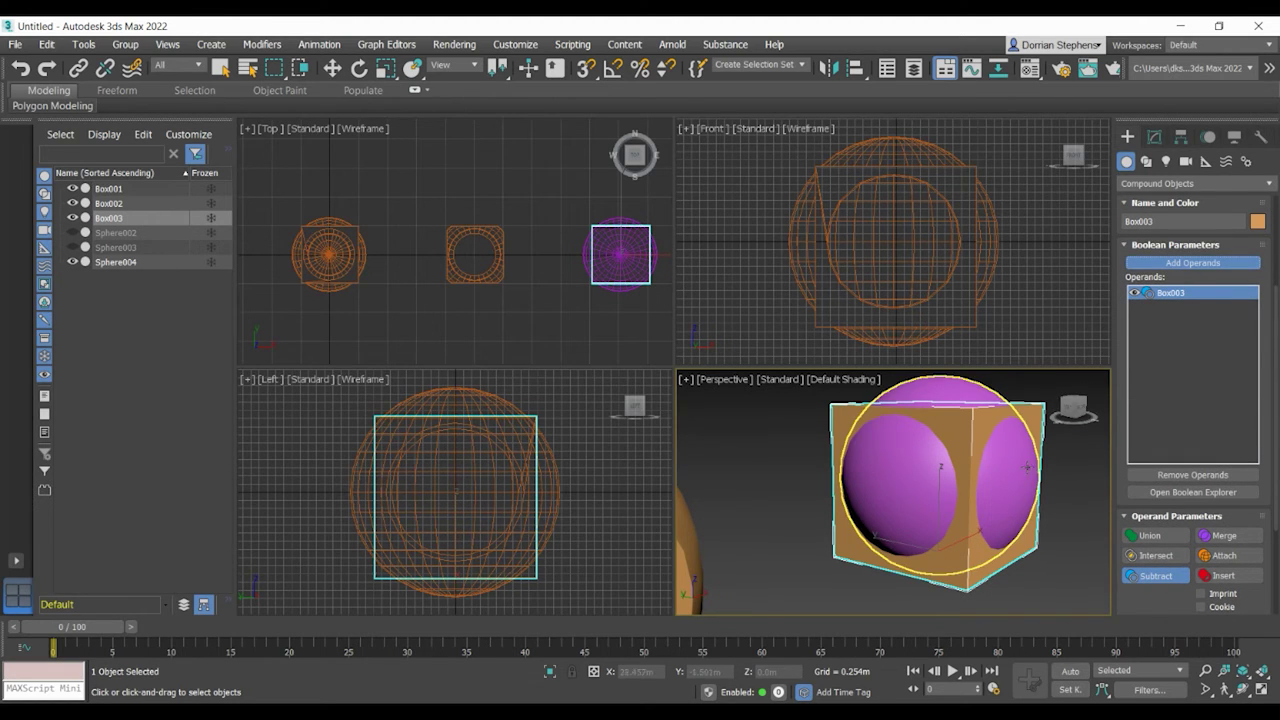
{"action": "left_click", "coordinate": [1018, 485]}
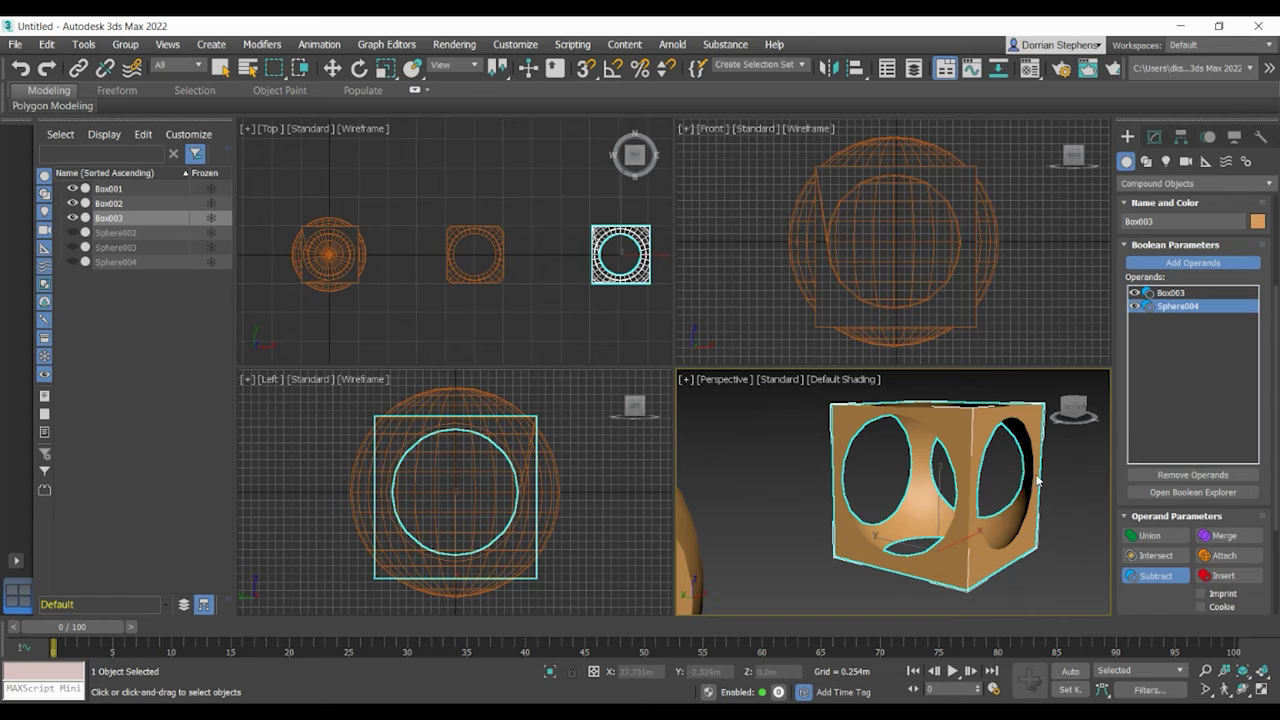
Finish adding operands, clear the selection and examine the three Boolean shapes from several angles in the Perspective view
{"action": "scroll", "coordinate": [1055, 460], "scroll_direction": "down", "scroll_amount": 5}
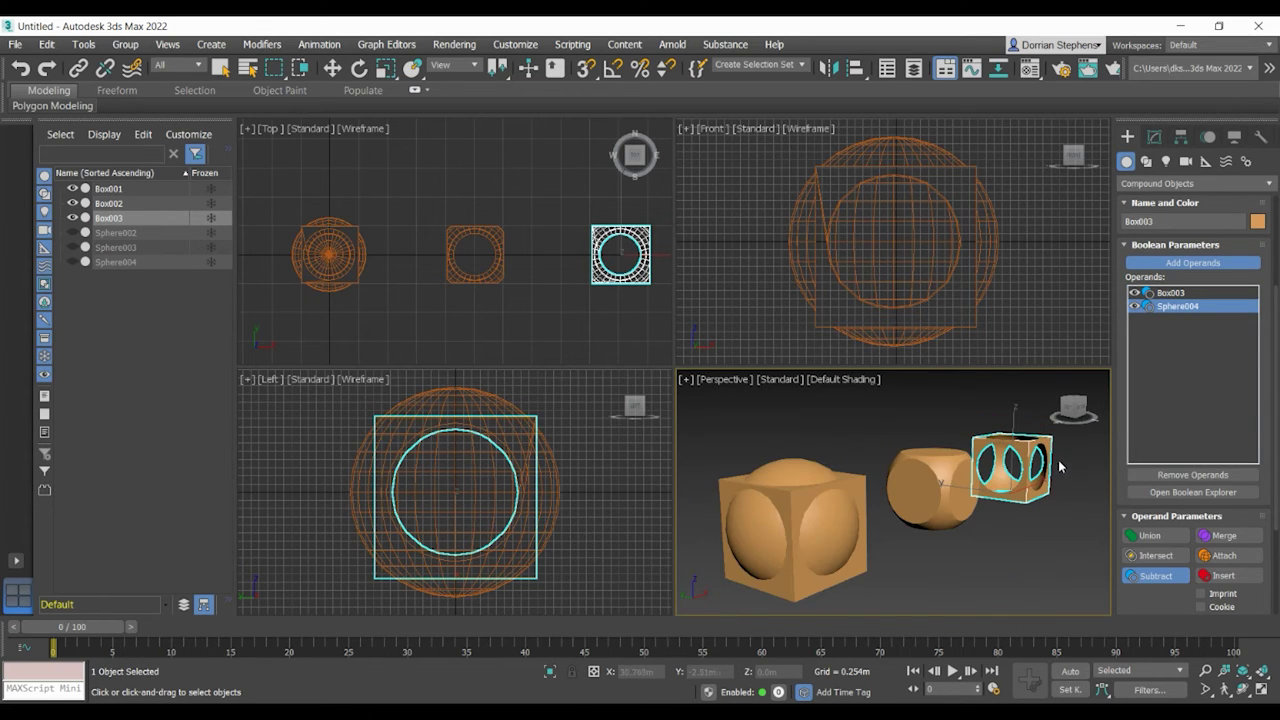
{"action": "left_click", "coordinate": [1268, 672]}
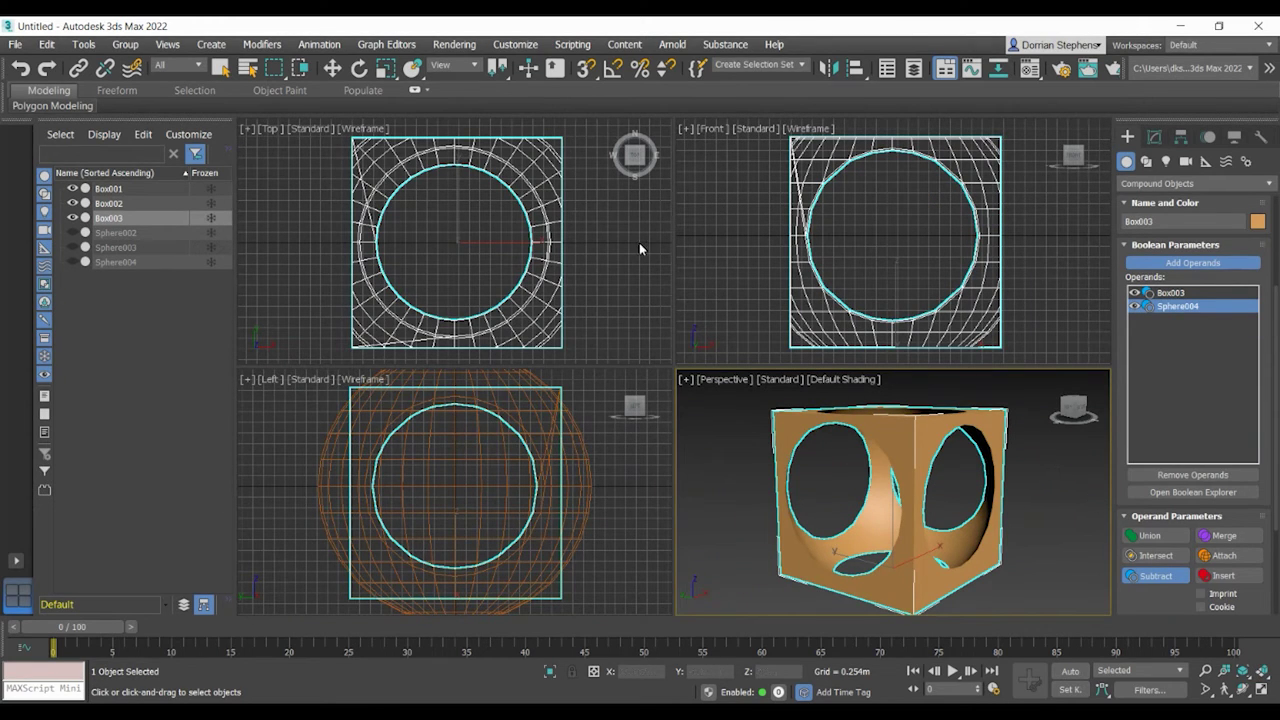
{"action": "middle_click", "coordinate": [703, 279]}
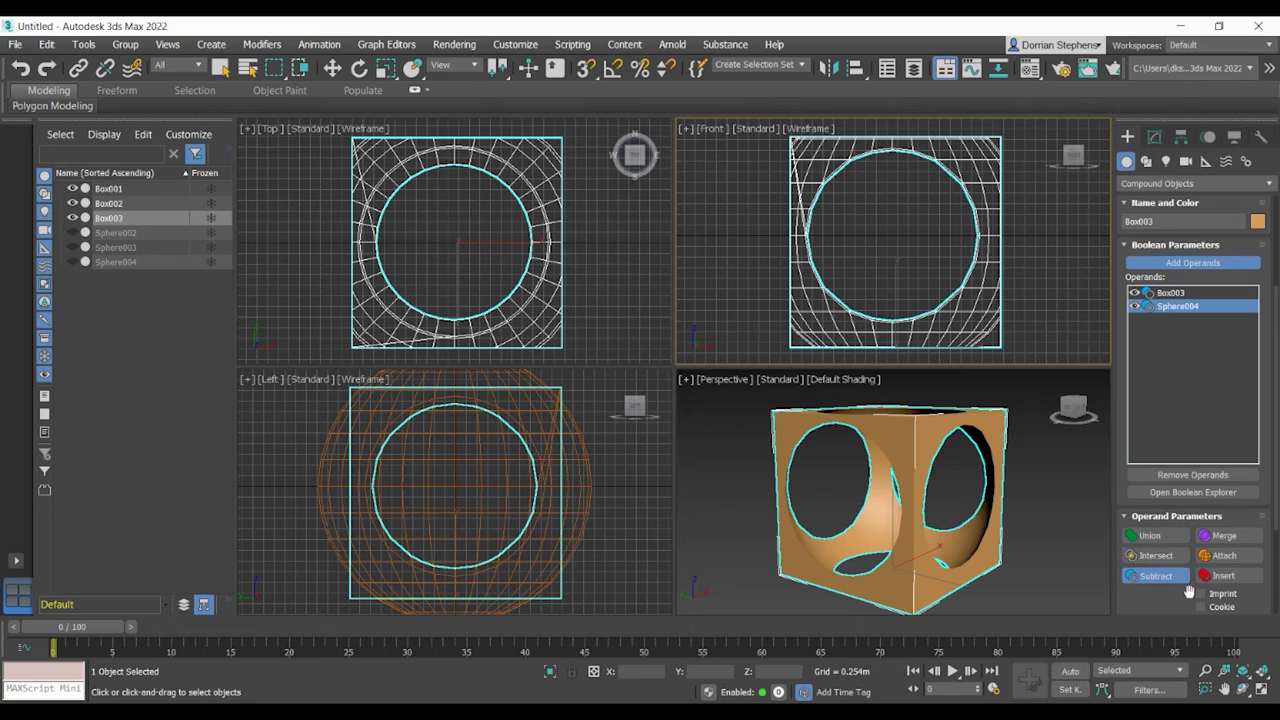
{"action": "left_click", "coordinate": [1262, 671]}
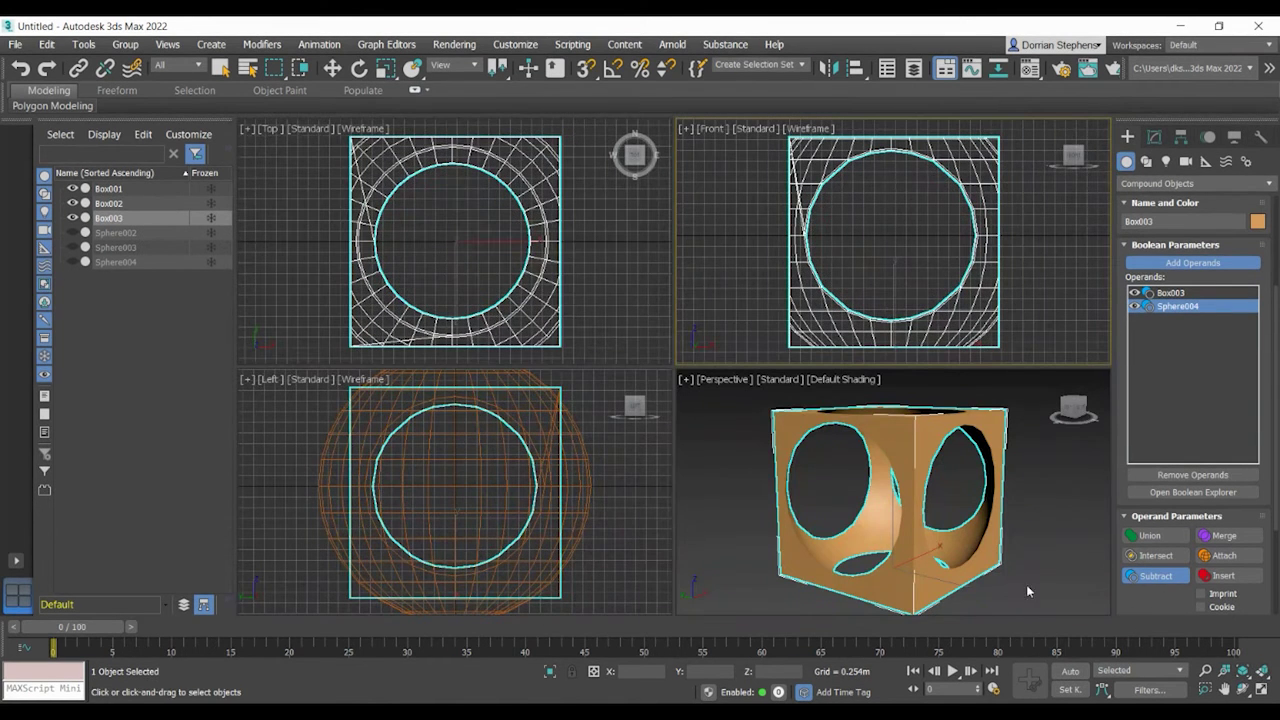
{"action": "scroll", "coordinate": [872, 520], "scroll_direction": "down", "scroll_amount": 6}
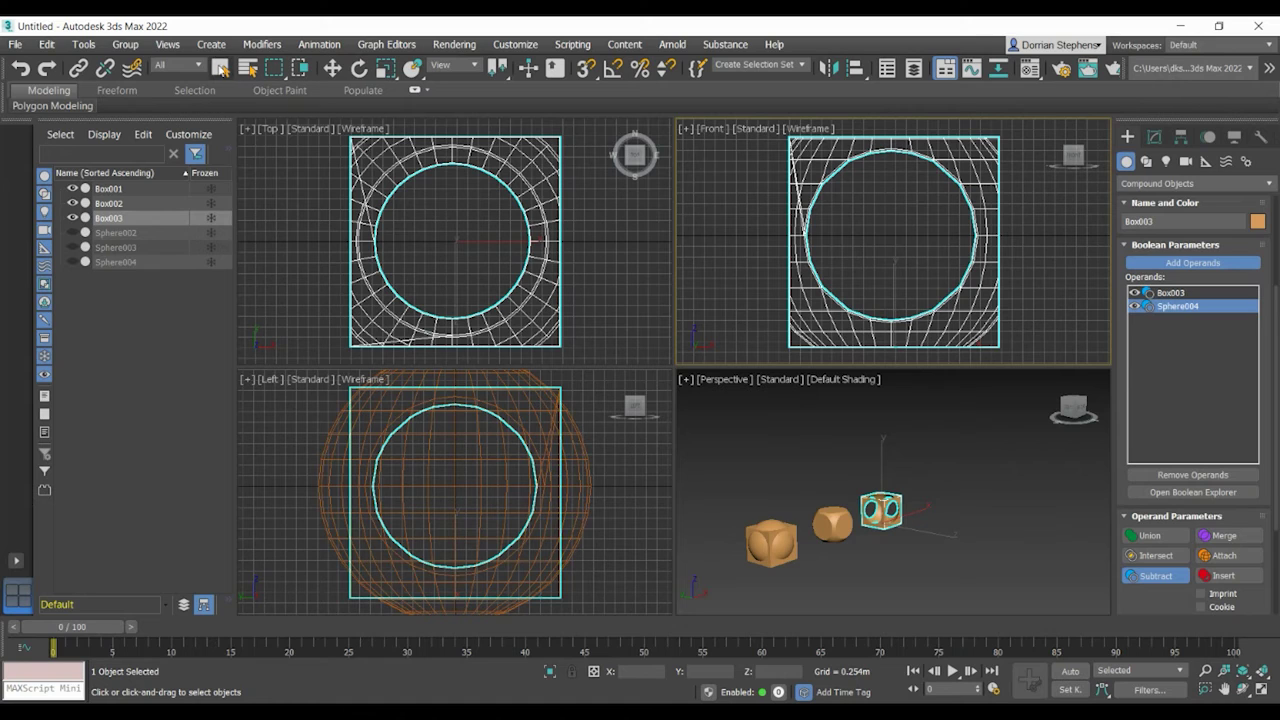
{"action": "left_click", "coordinate": [220, 67]}
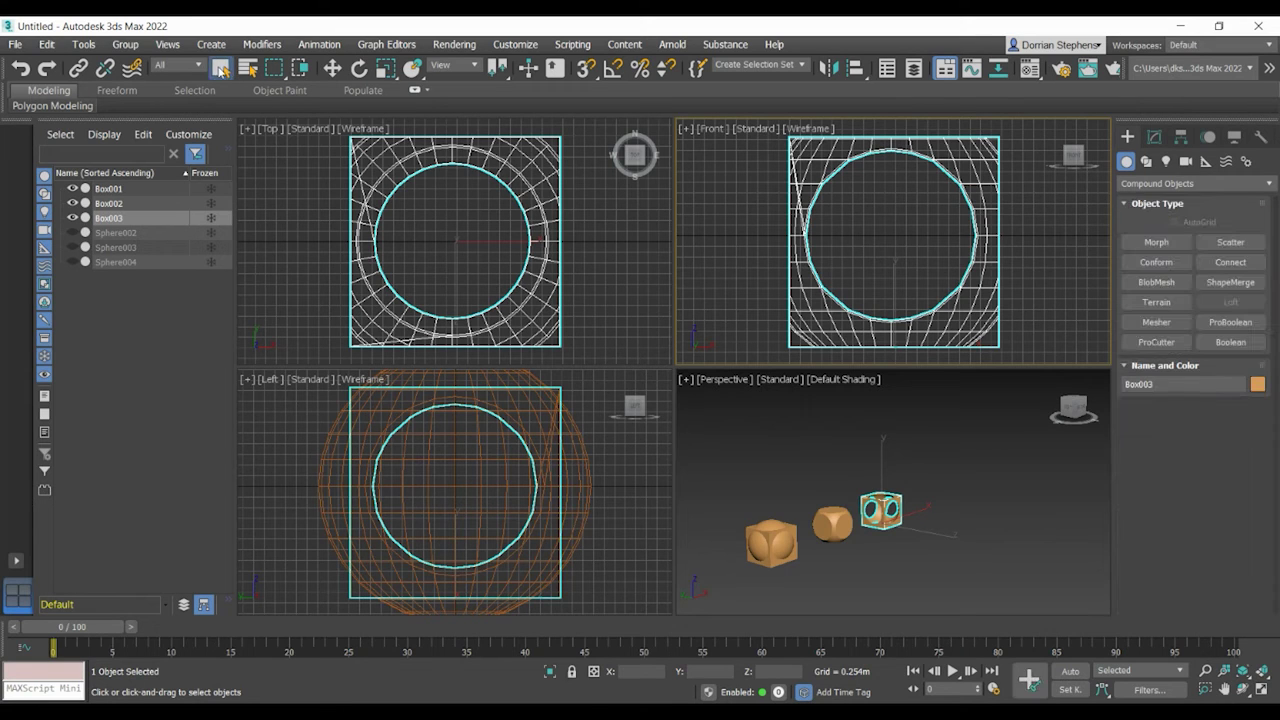
{"action": "left_click", "coordinate": [751, 426]}
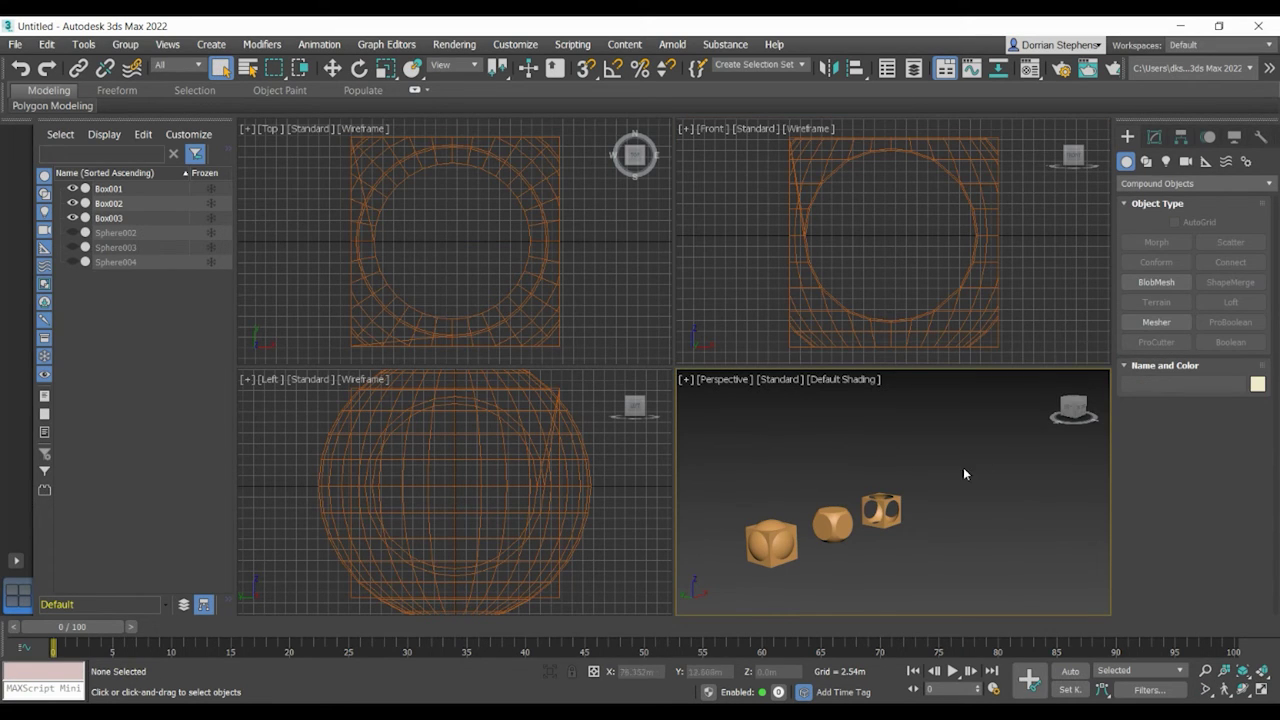
{"action": "middle_click_drag", "start_coordinate": [963, 474], "coordinate": [1041, 438], "text": "alt"}
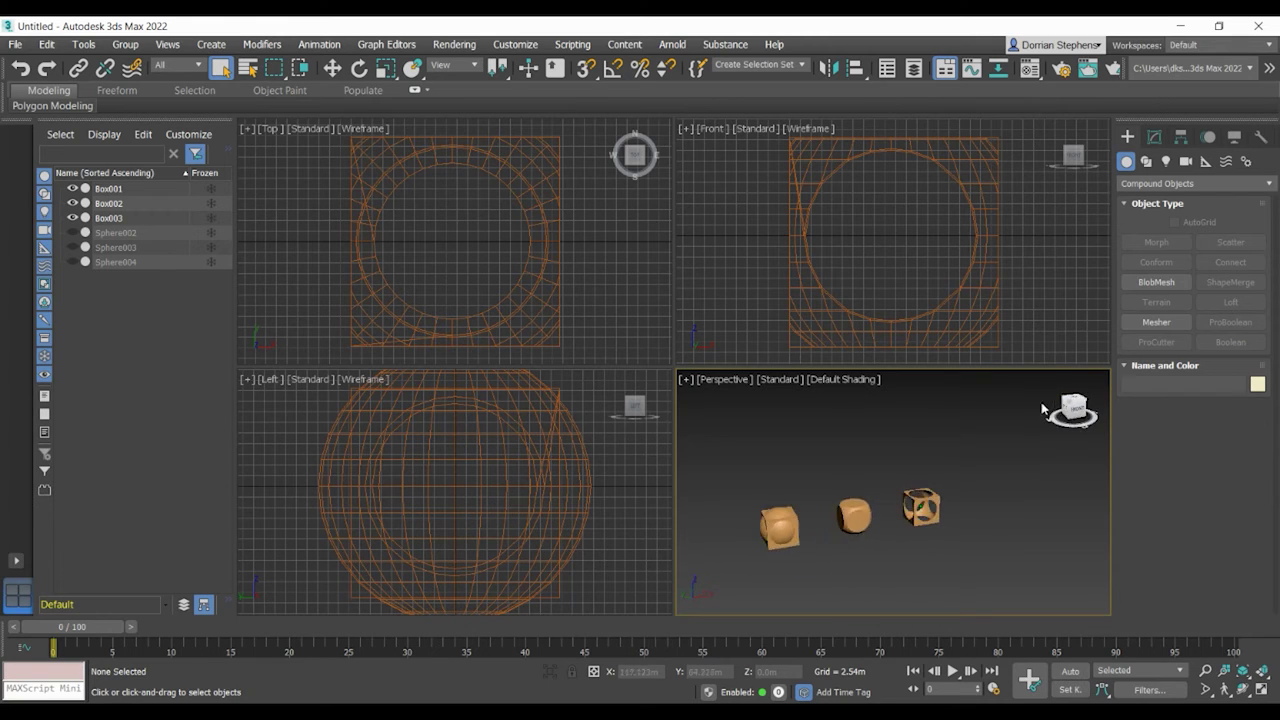
{"action": "left_click", "coordinate": [1041, 409]}
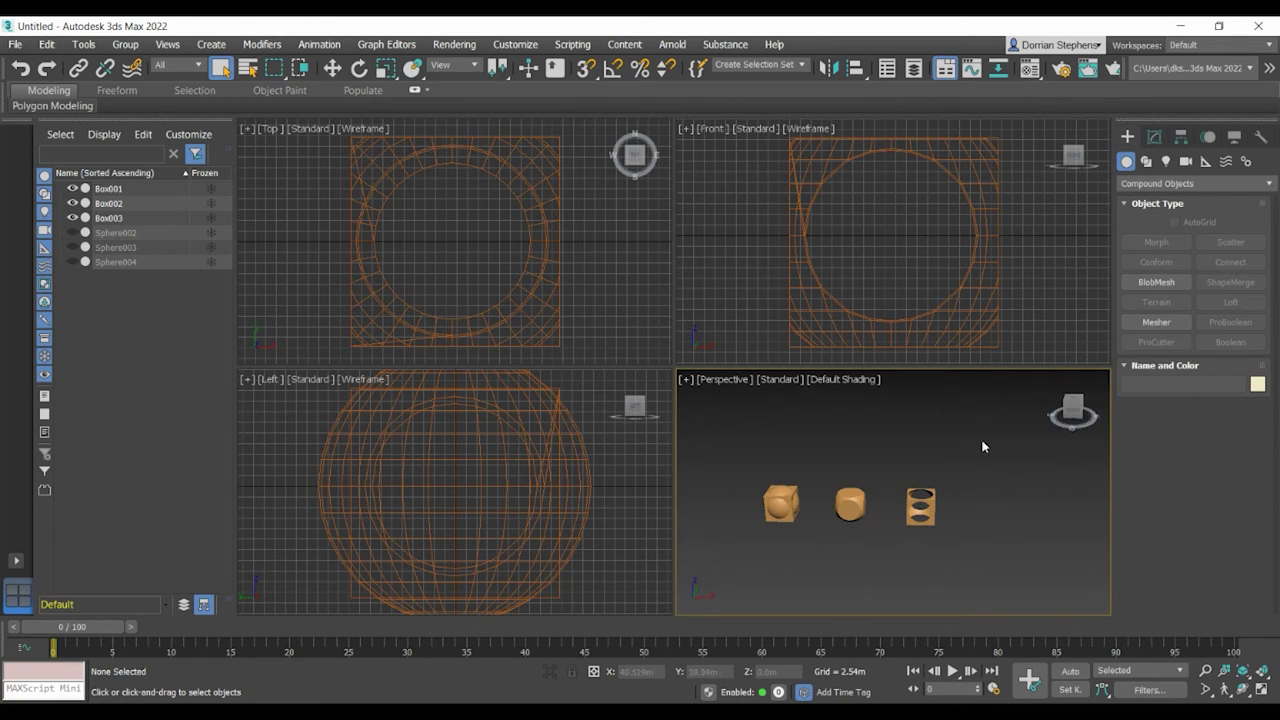
{"action": "scroll", "coordinate": [994, 440], "scroll_direction": "up", "scroll_amount": 3}
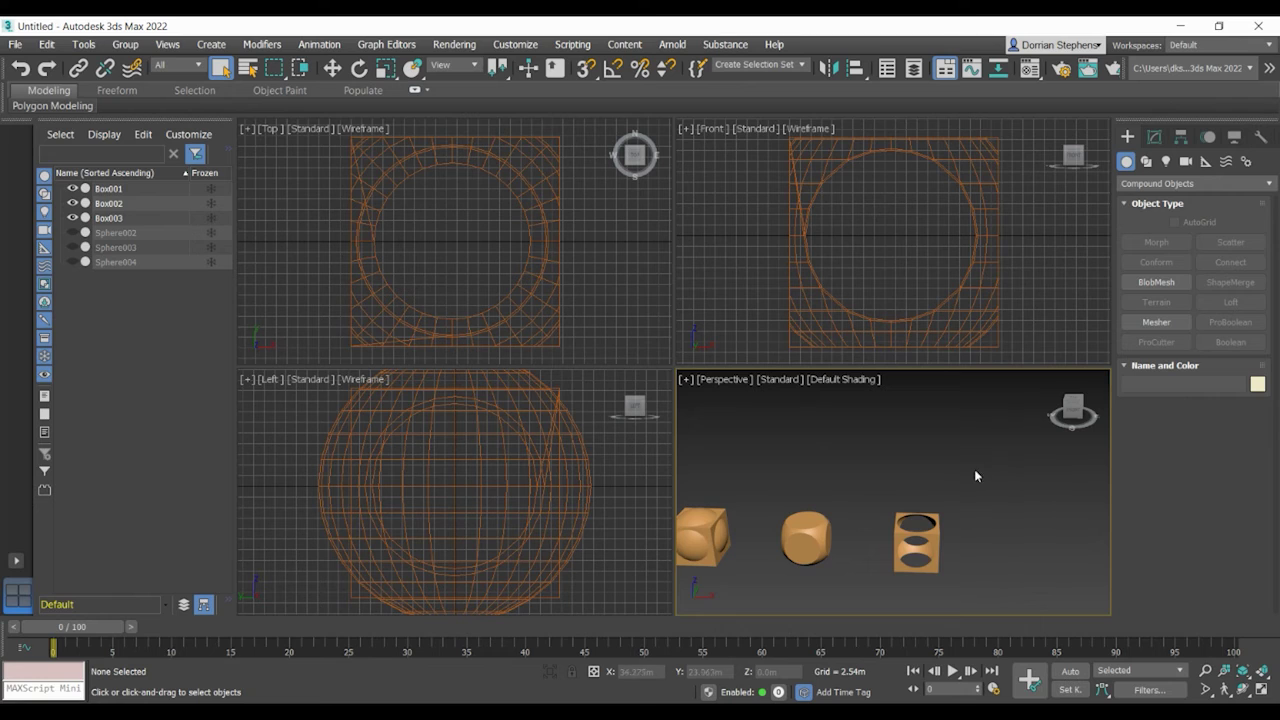
{"action": "middle_click_drag", "start_coordinate": [974, 469], "coordinate": [1025, 477]}
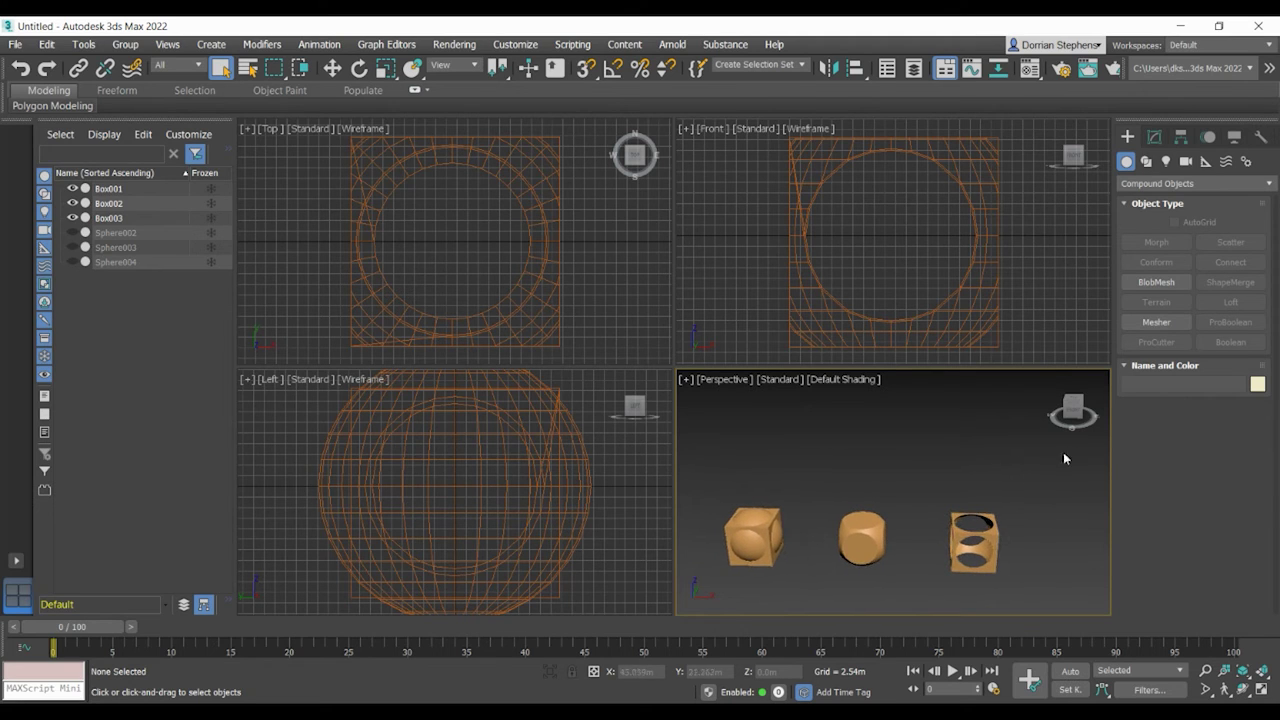
{"action": "left_click", "coordinate": [1096, 408]}
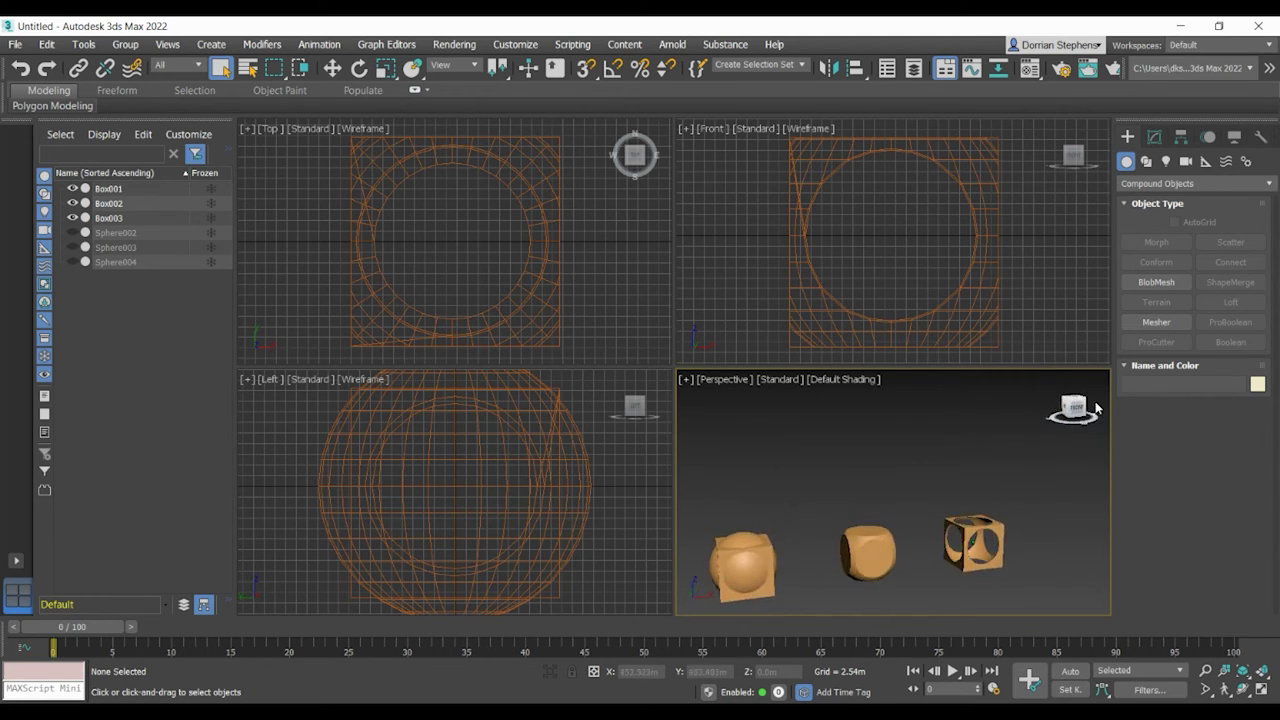
{"action": "left_click_drag", "start_coordinate": [1096, 408], "coordinate": [1080, 405]}
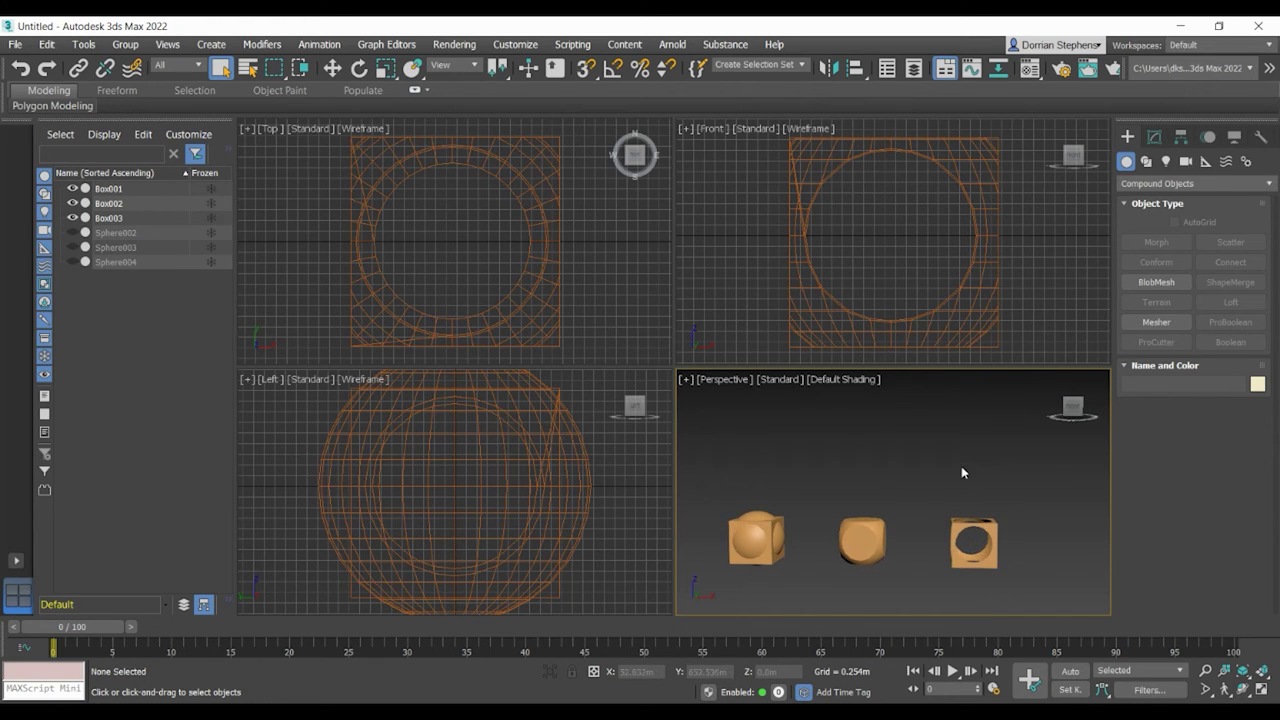
{"action": "middle_click_drag", "start_coordinate": [963, 471], "coordinate": [1004, 436]}
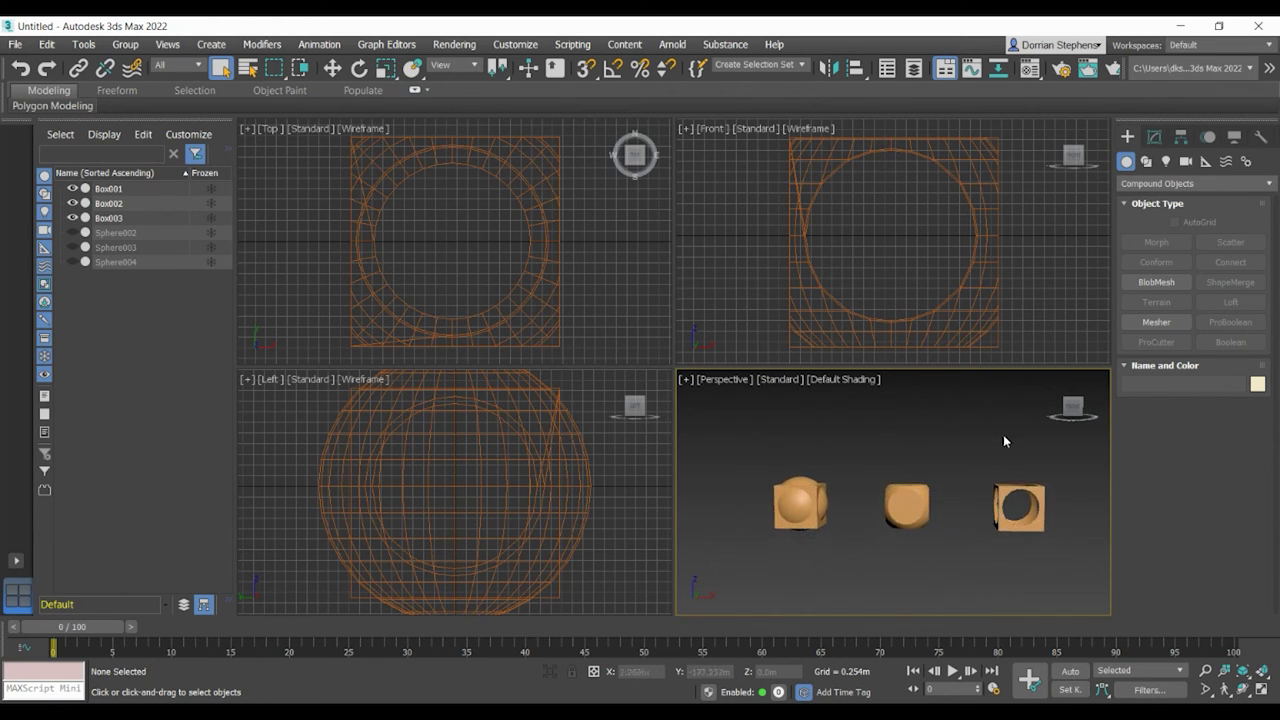